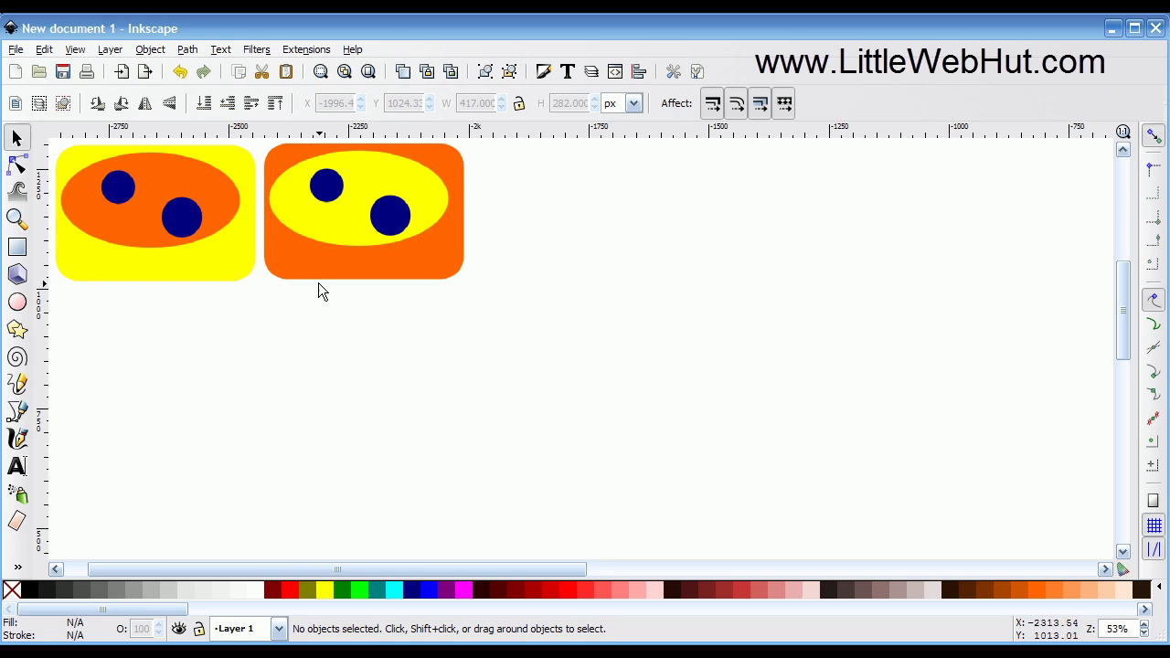
Import bitmap.png as an embedded image and place it beside the two existing images, completing a row of three.
click(17, 52)
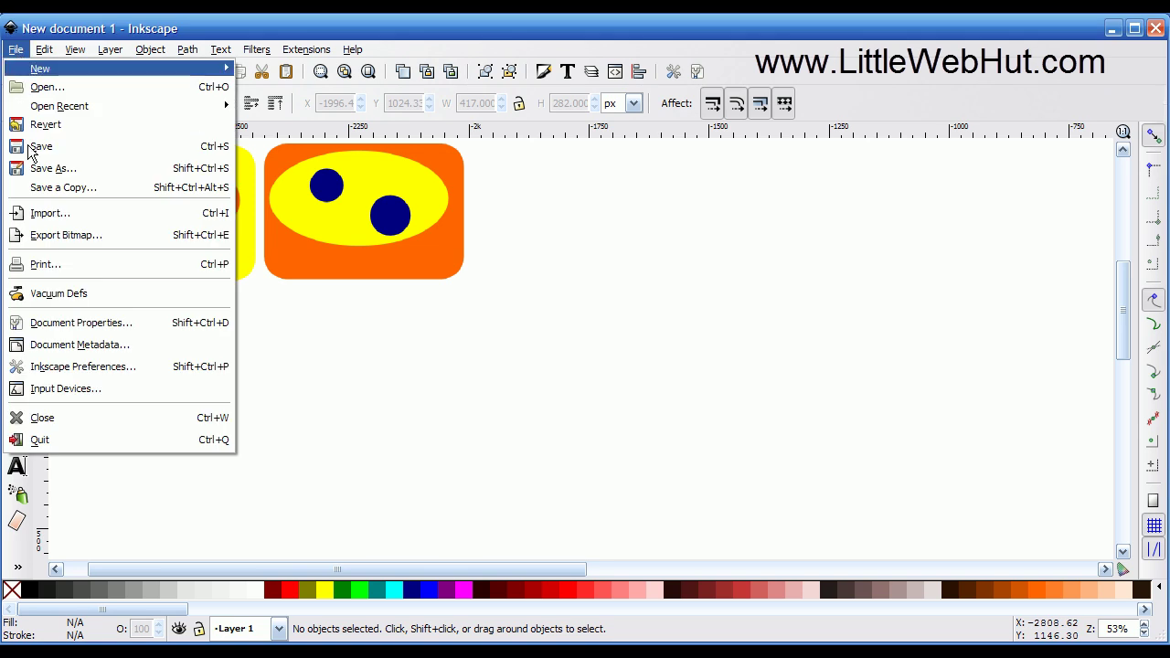
click(41, 213)
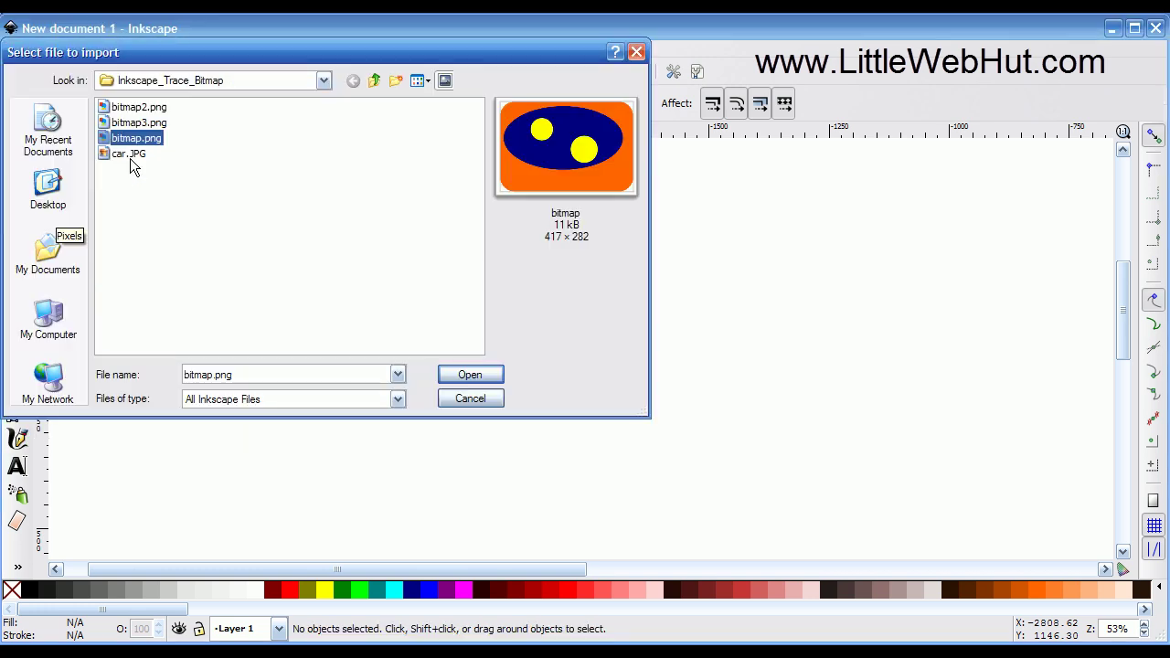
click(461, 373)
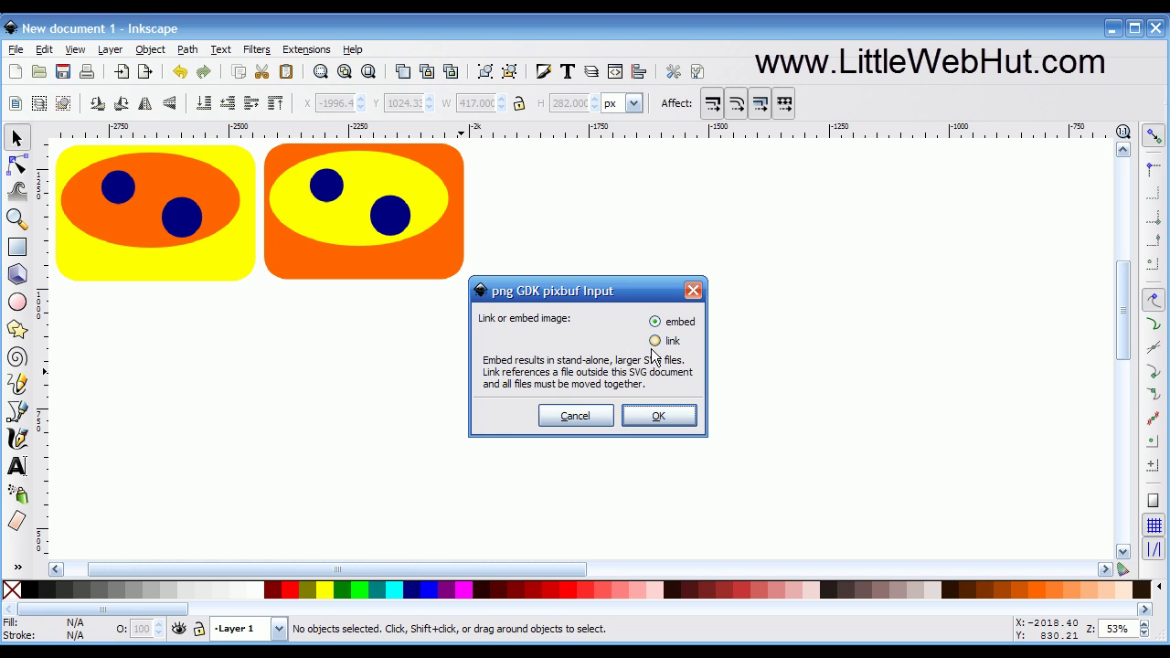
click(659, 417)
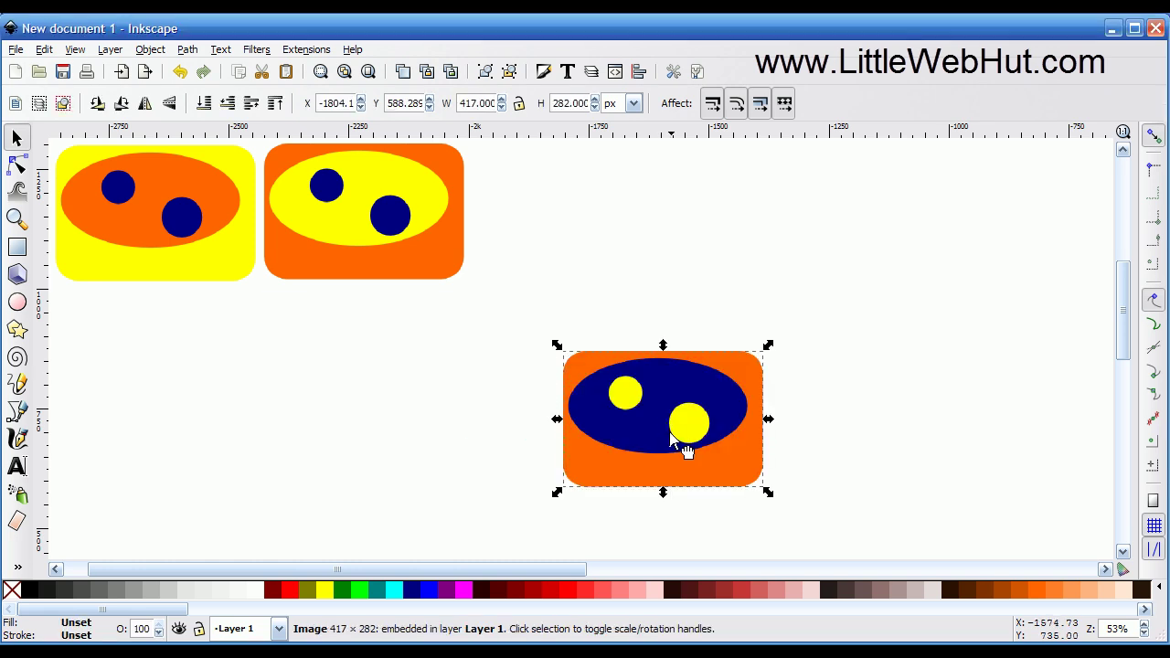
drag(687, 449, 580, 222)
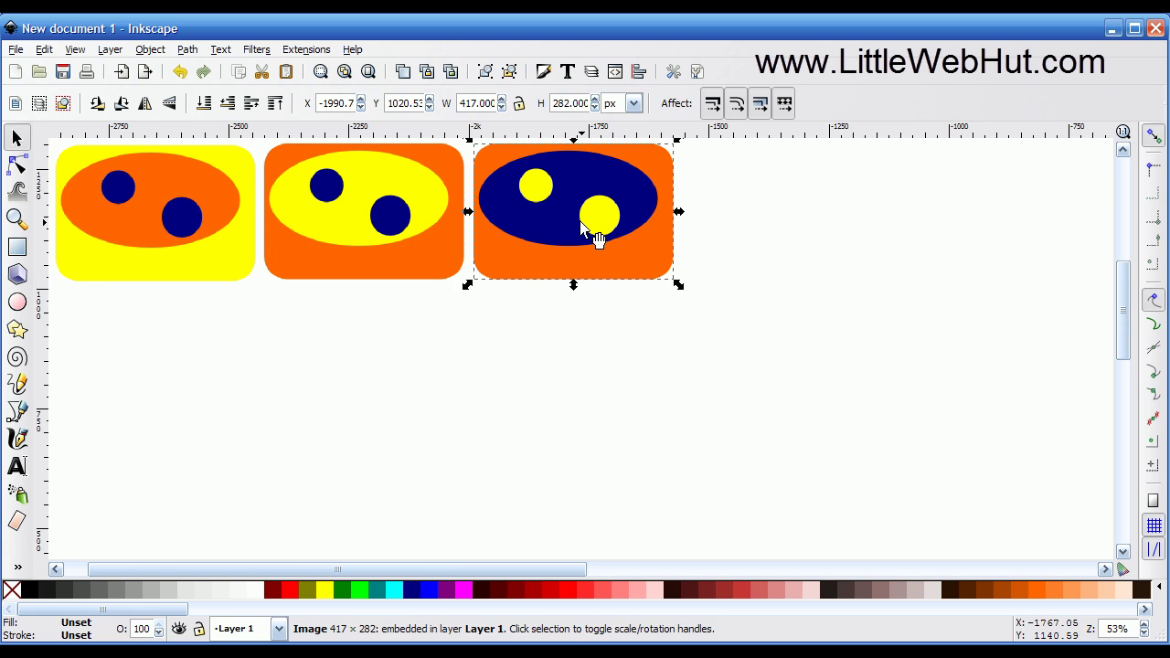
click(328, 325)
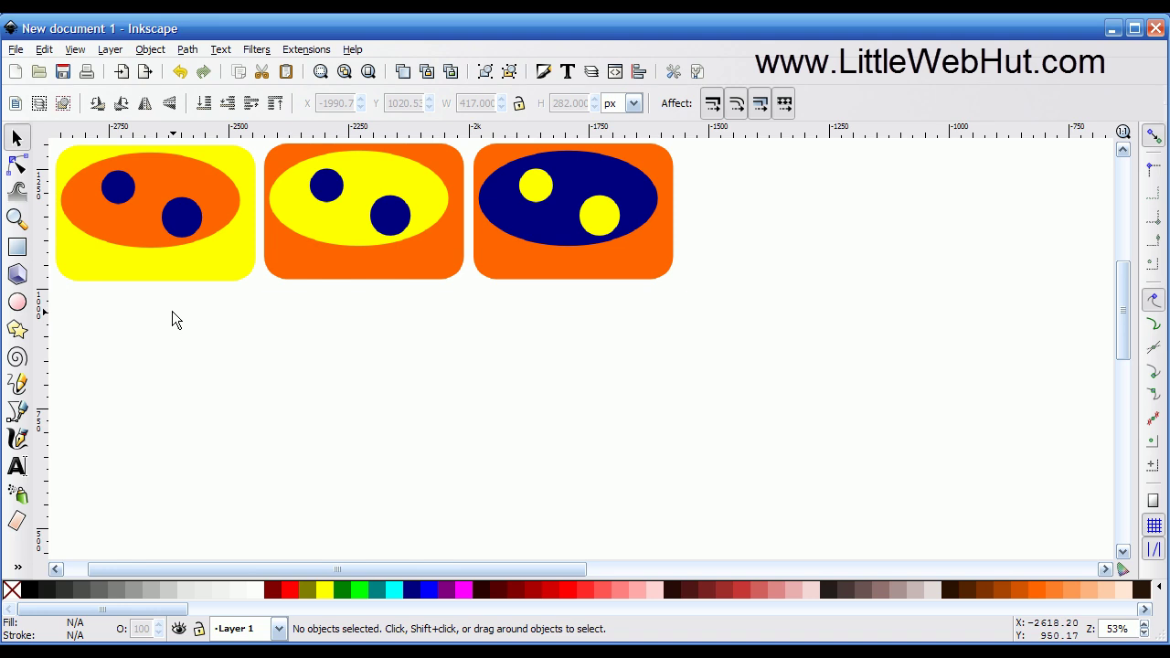
Set up Trace Bitmap for the yellow image with Colors mode, 4 scans and Smooth off, and update the preview.
click(158, 210)
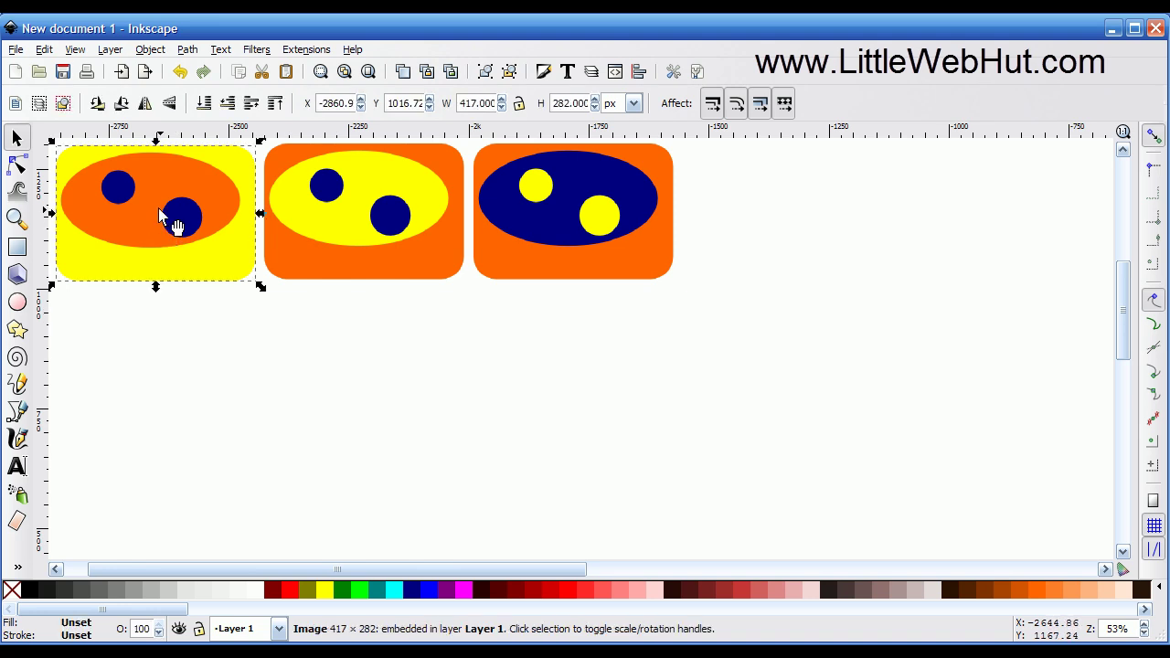
click(188, 51)
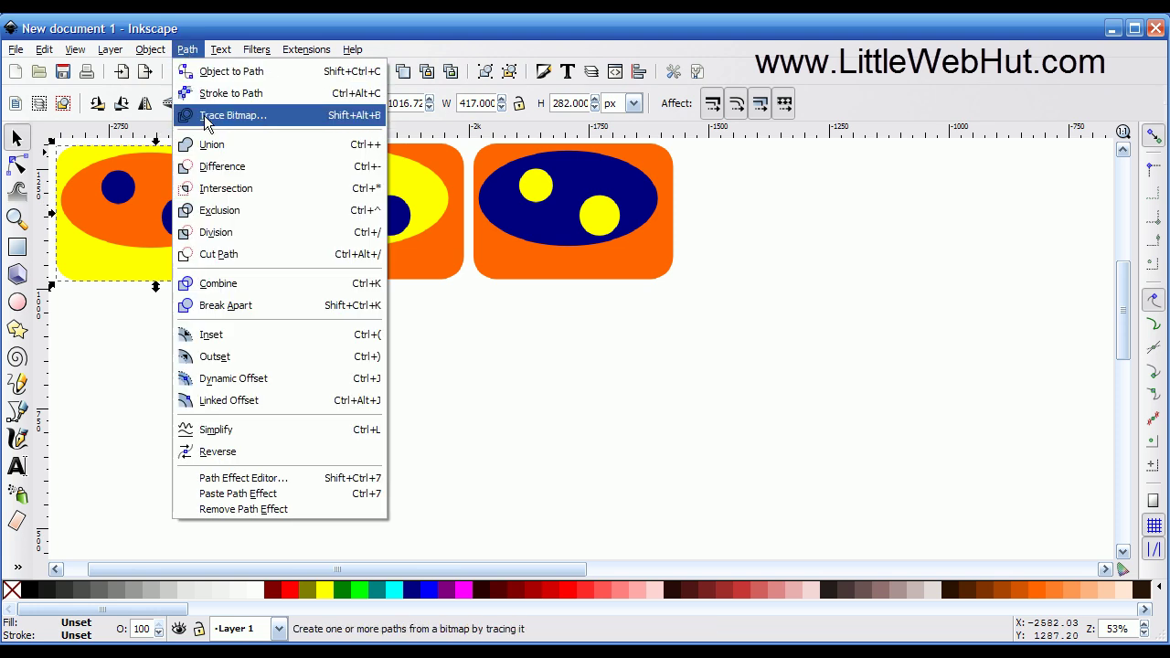
click(206, 117)
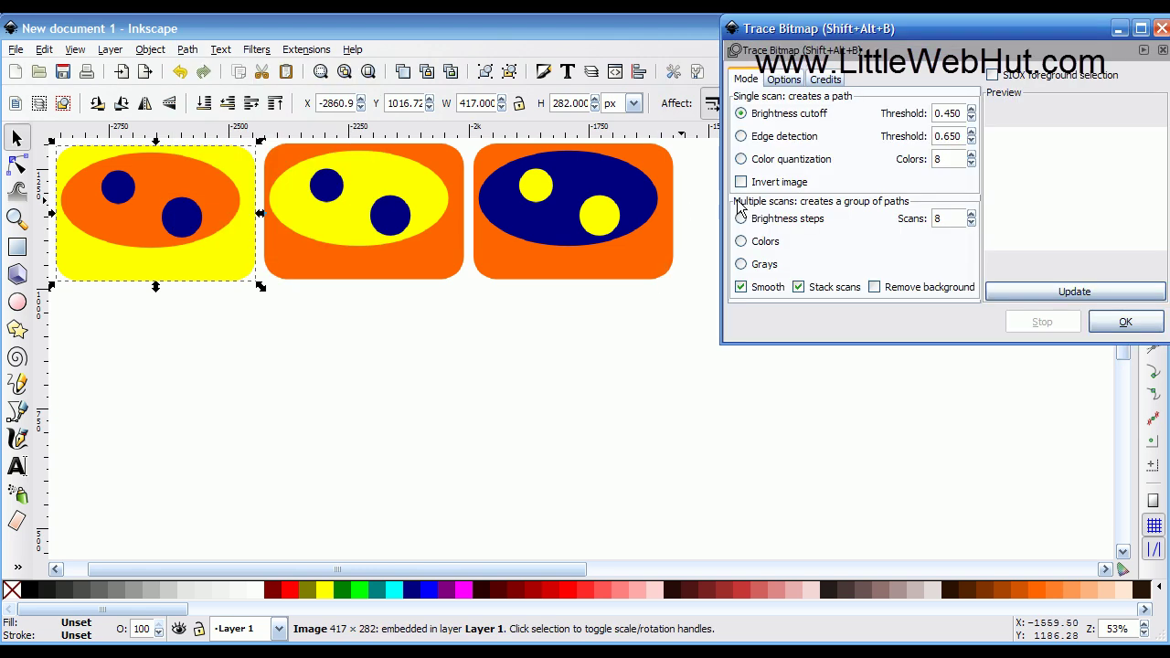
click(742, 242)
click(741, 288)
click(971, 224)
click(971, 225)
click(971, 224)
click(1066, 293)
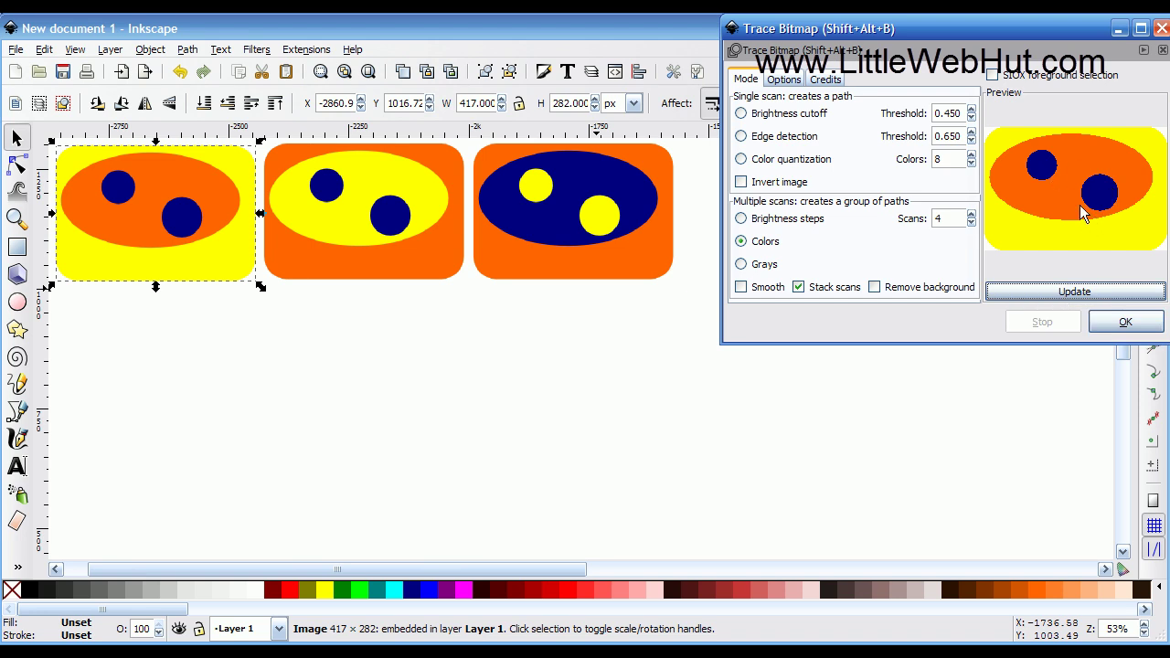
Trace the yellow image with its background kept and move the traced copy off the original.
click(1131, 324)
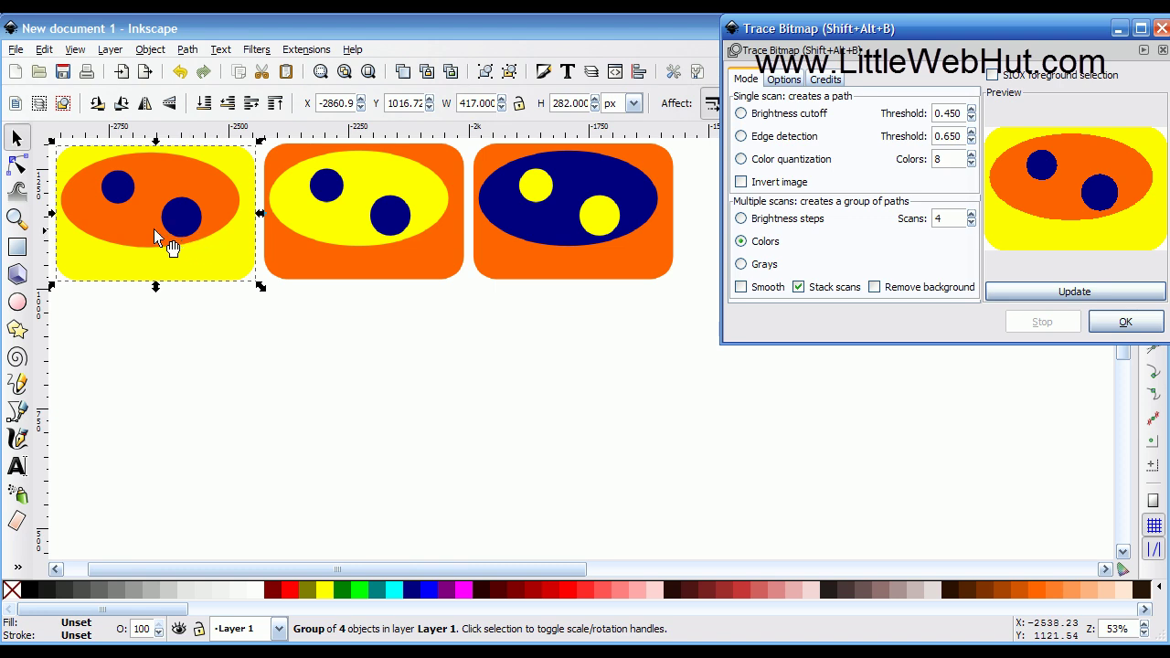
mouse_move(156, 238)
mouse_down()
mouse_move(157, 371)
mouse_move(187, 310)
mouse_up()
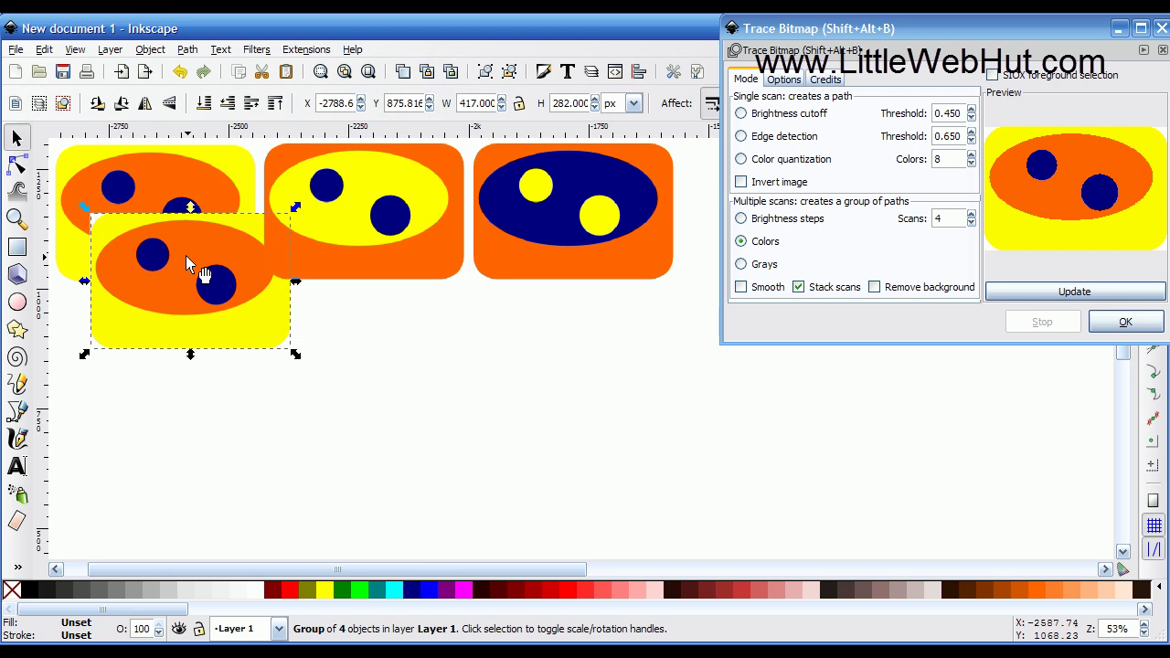
Trace the original yellow image again with Remove background enabled and move the new traced copy aside.
click(173, 171)
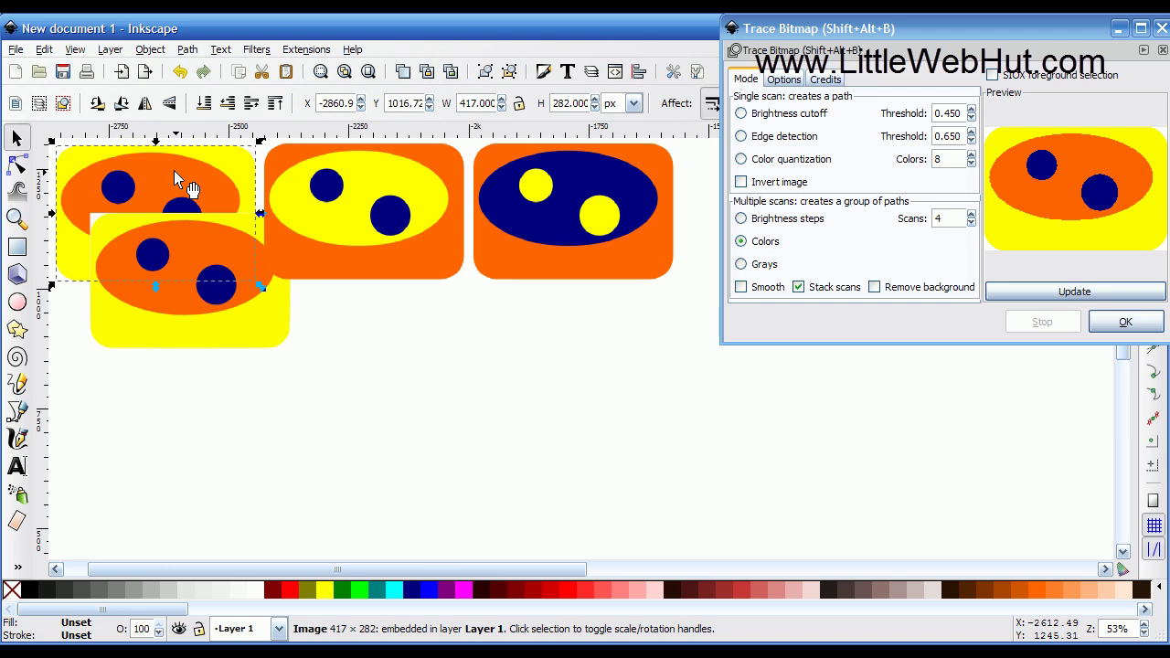
click(875, 288)
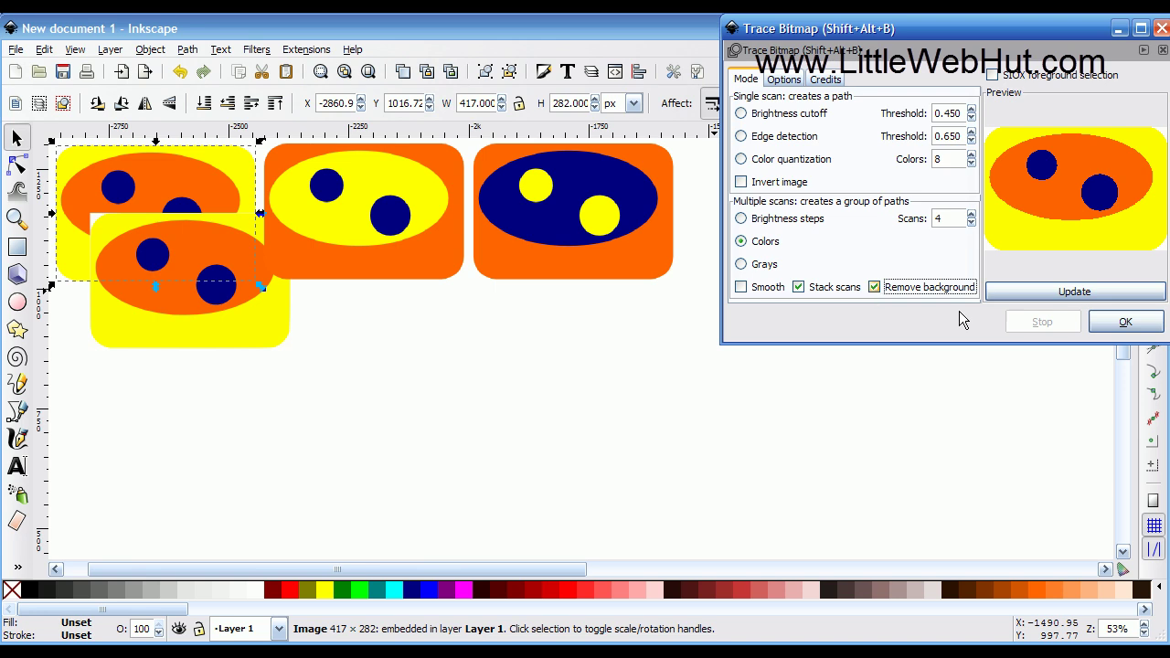
click(1126, 324)
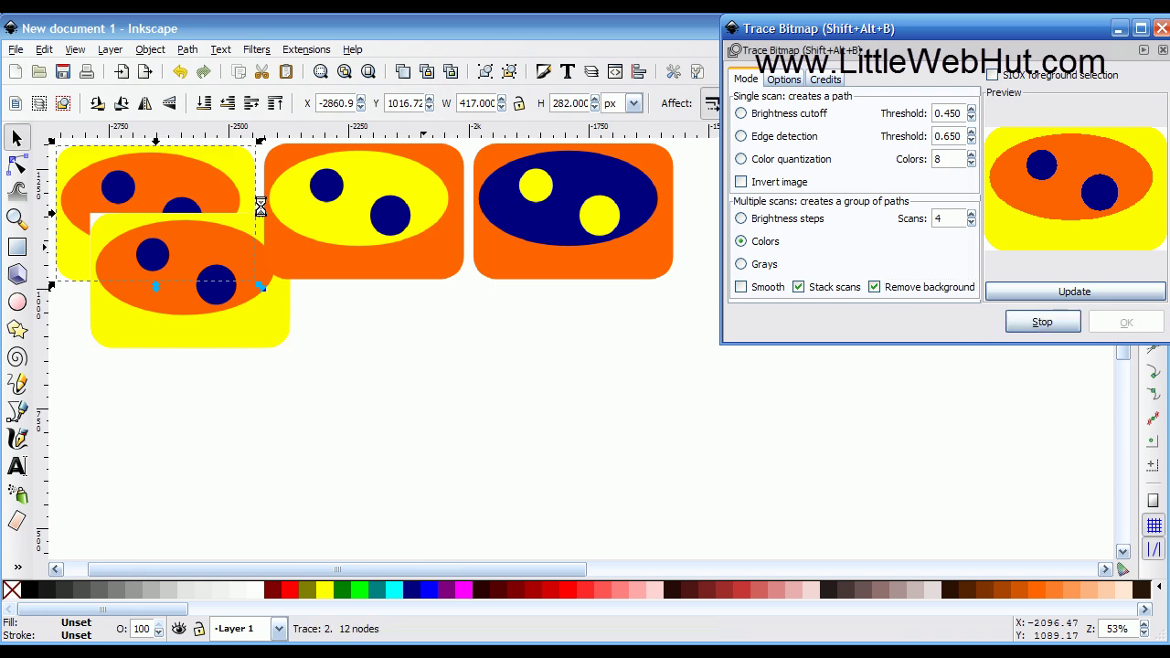
click(168, 186)
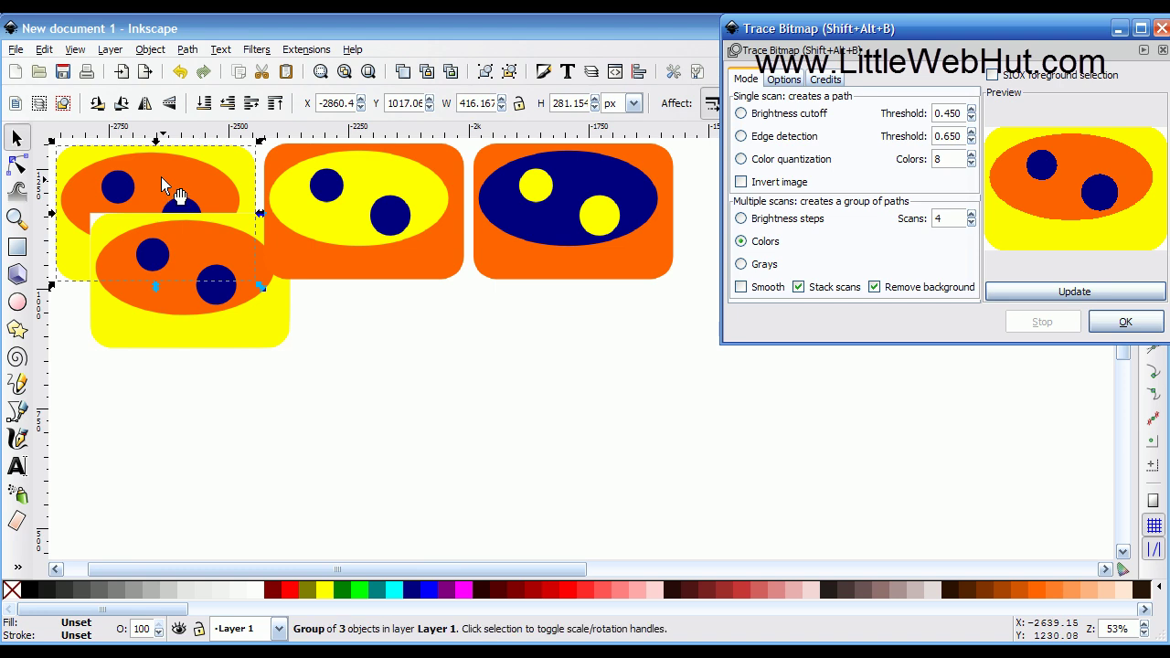
drag(168, 187, 287, 222)
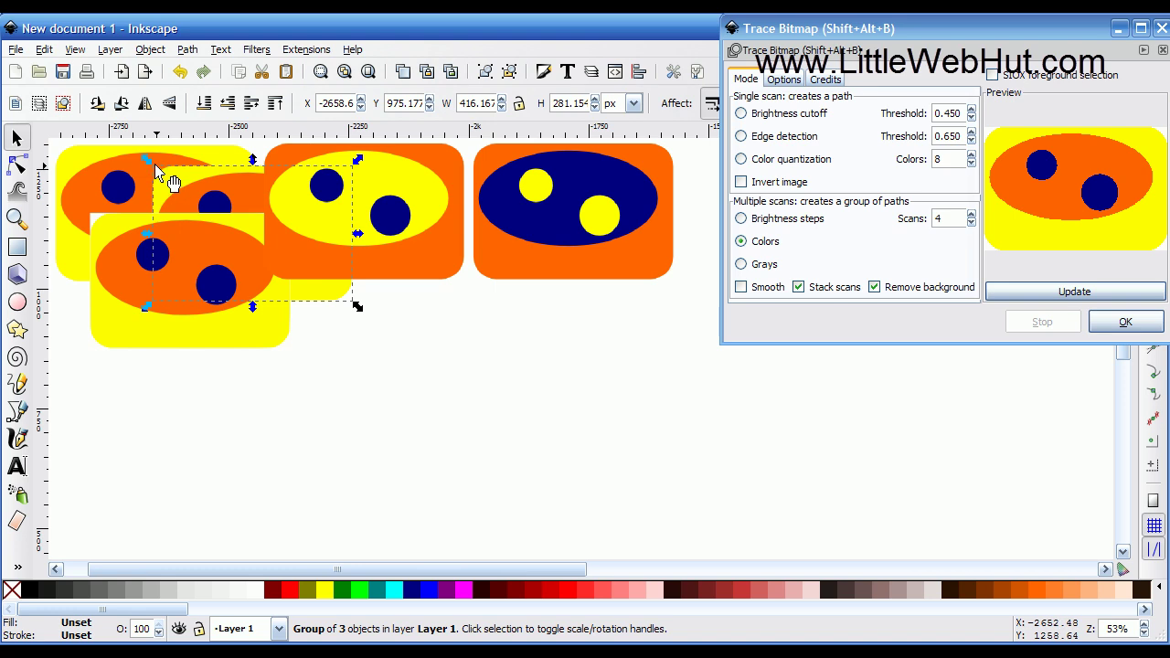
Delete the traced copy that includes the background and place the background-free copy directly below the original yellow image.
click(128, 313)
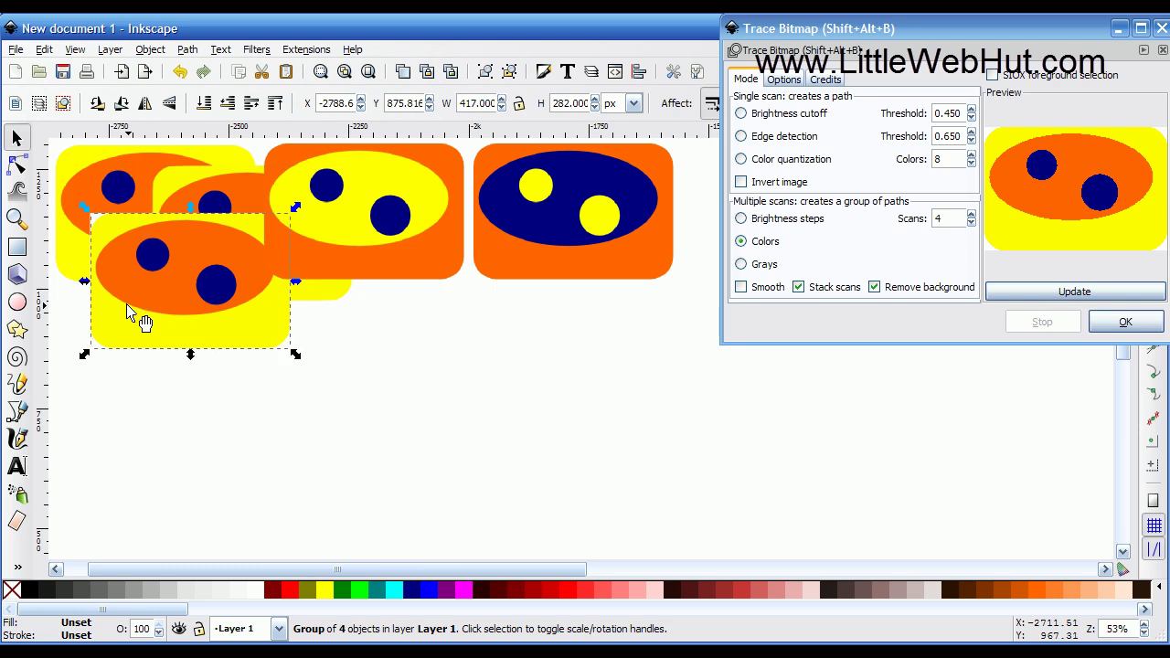
key(Delete)
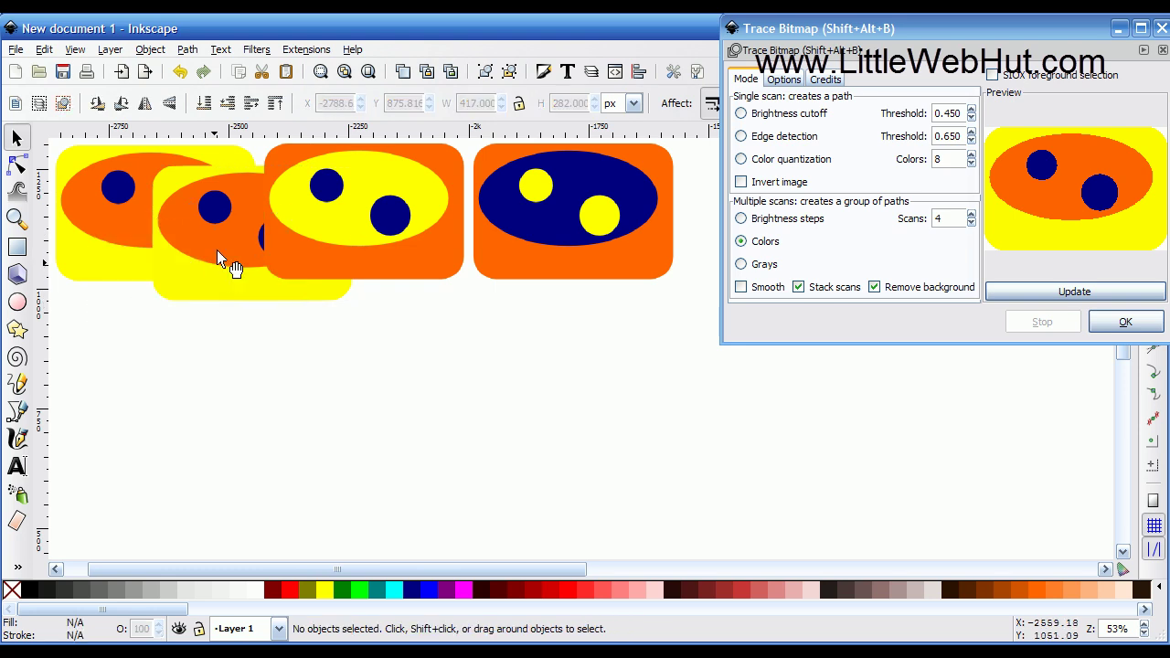
drag(217, 259, 181, 313)
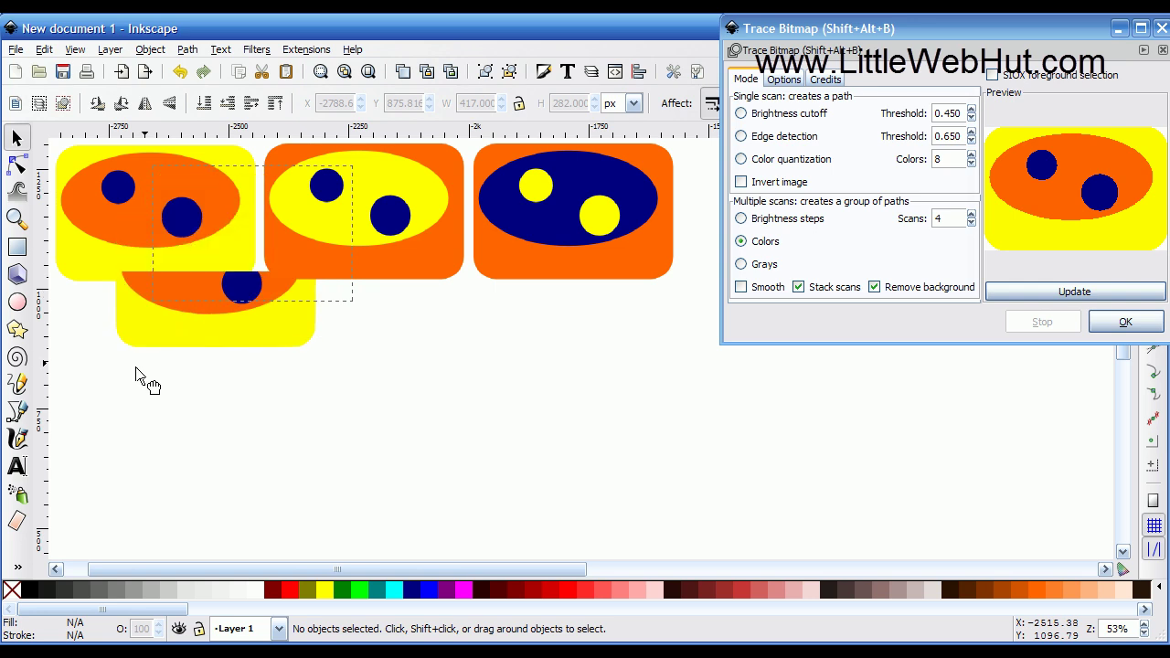
drag(135, 373, 124, 373)
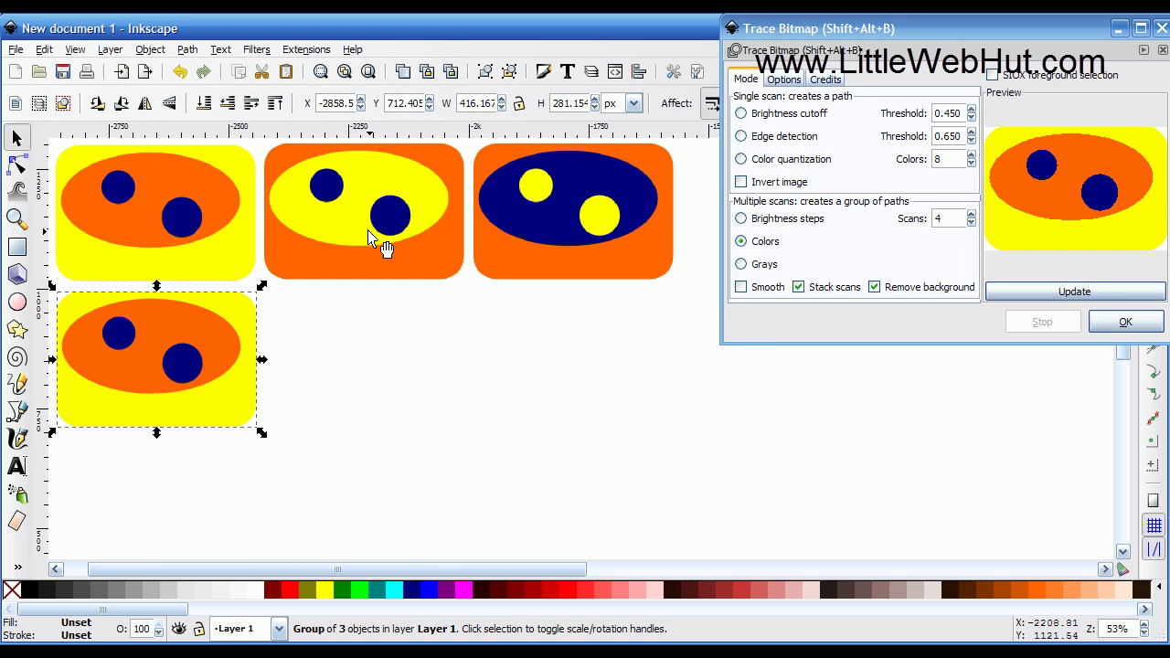
Trace the middle image, orange with a yellow ellipse, using the same settings and move the traced copy directly below it.
click(365, 235)
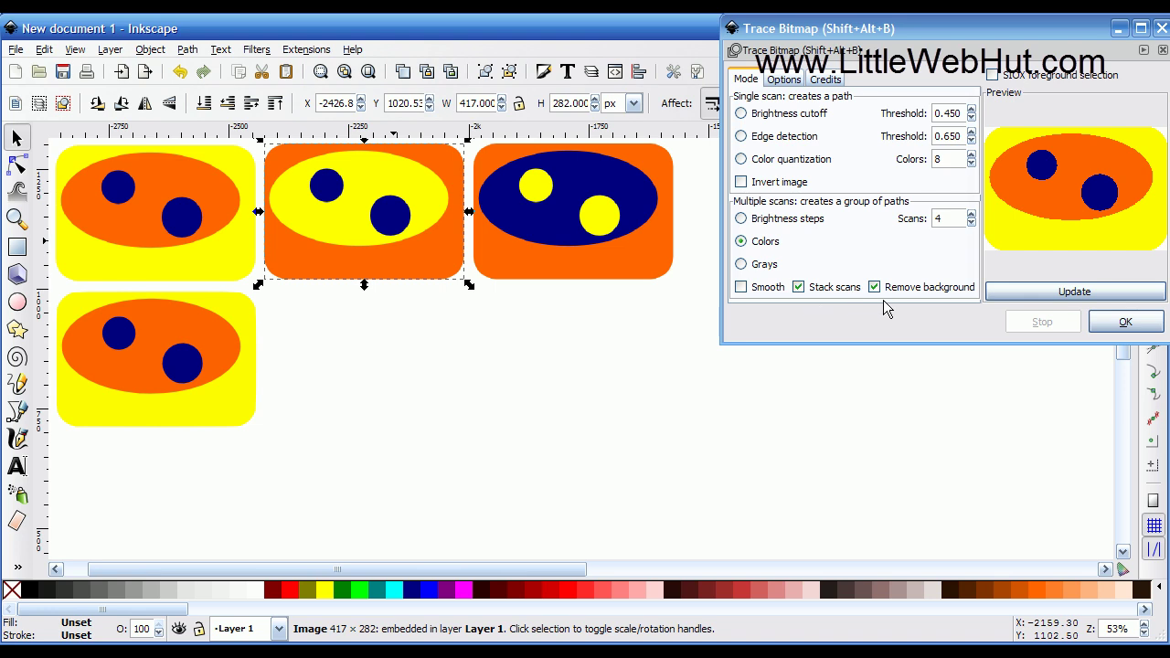
click(1115, 323)
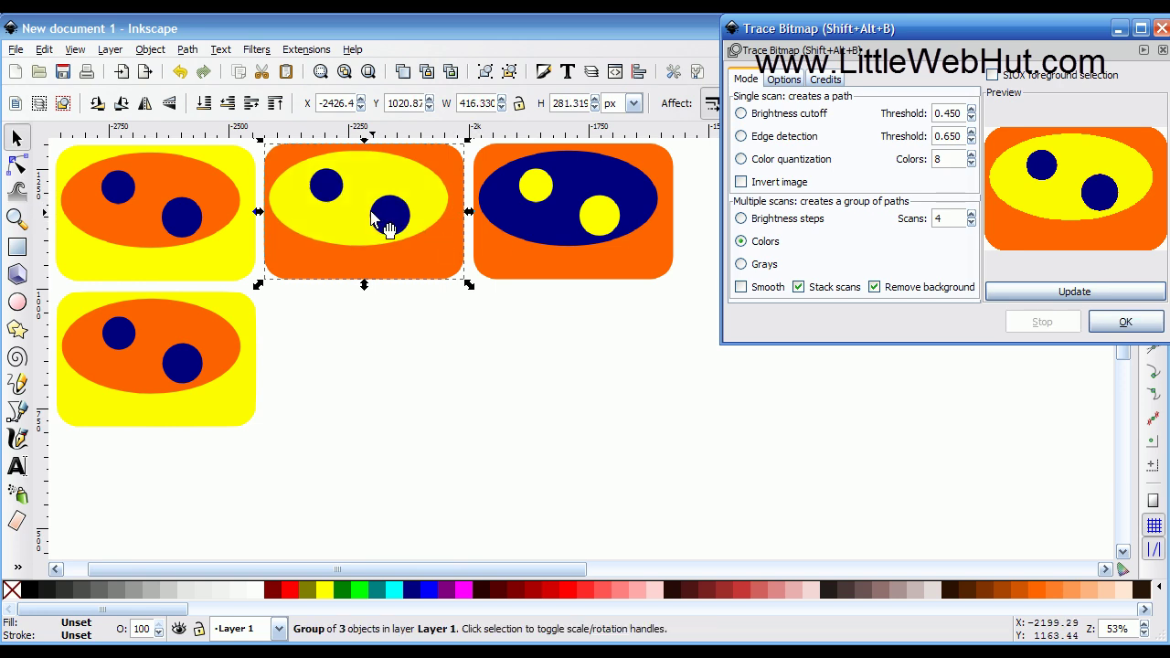
mouse_move(370, 220)
mouse_down()
mouse_move(371, 379)
mouse_move(370, 355)
mouse_up()
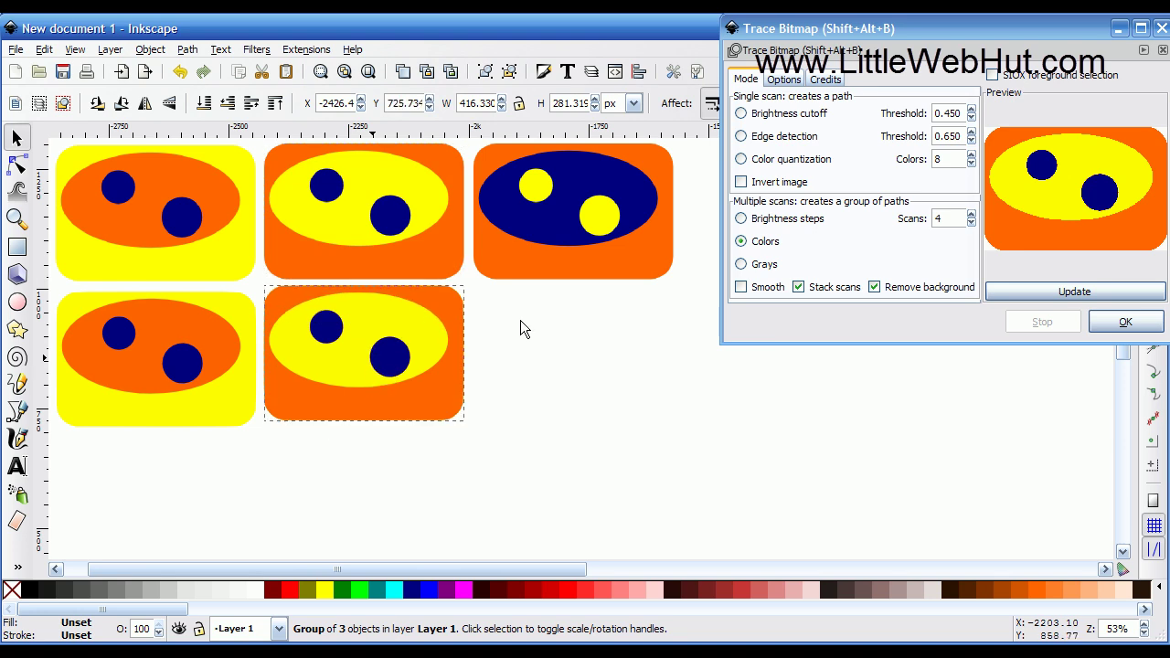
Trace the third image, orange with a dark blue ellipse, using the same settings and place the traced copy below it.
click(574, 268)
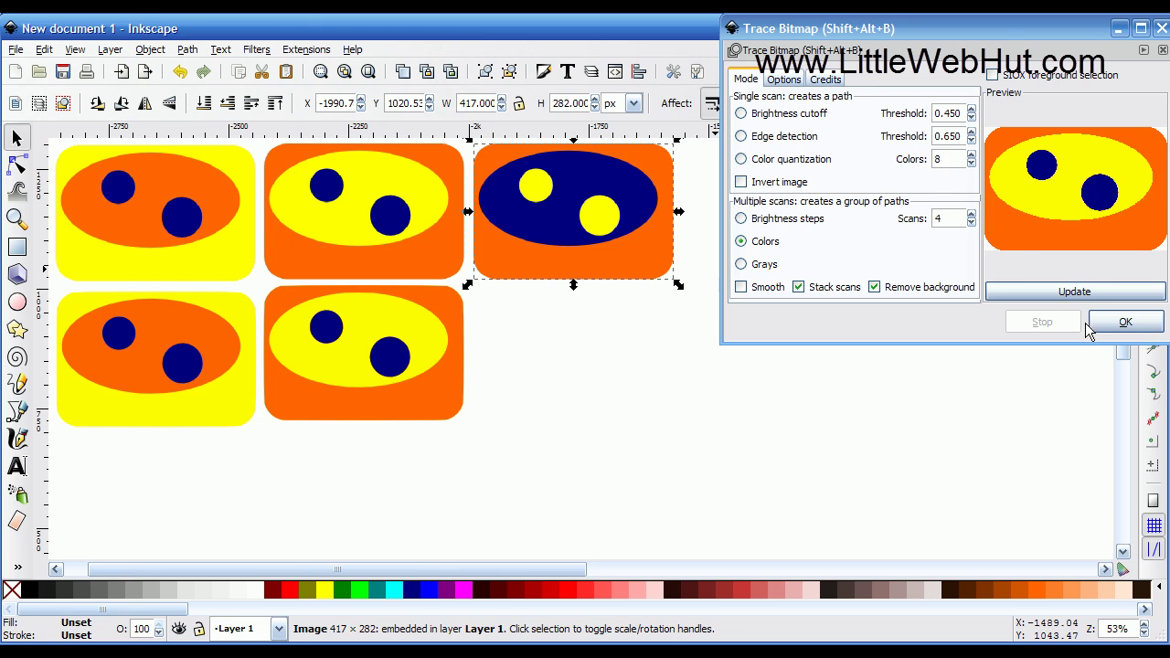
click(1117, 325)
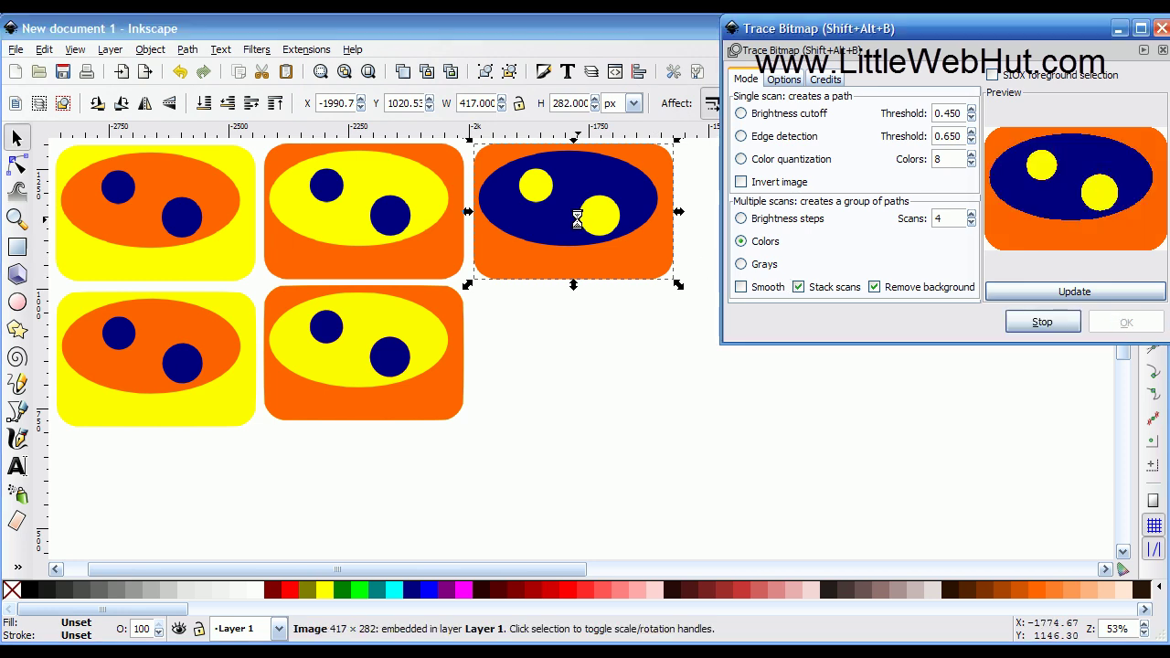
mouse_move(578, 221)
mouse_down()
mouse_move(577, 377)
mouse_move(590, 359)
mouse_up()
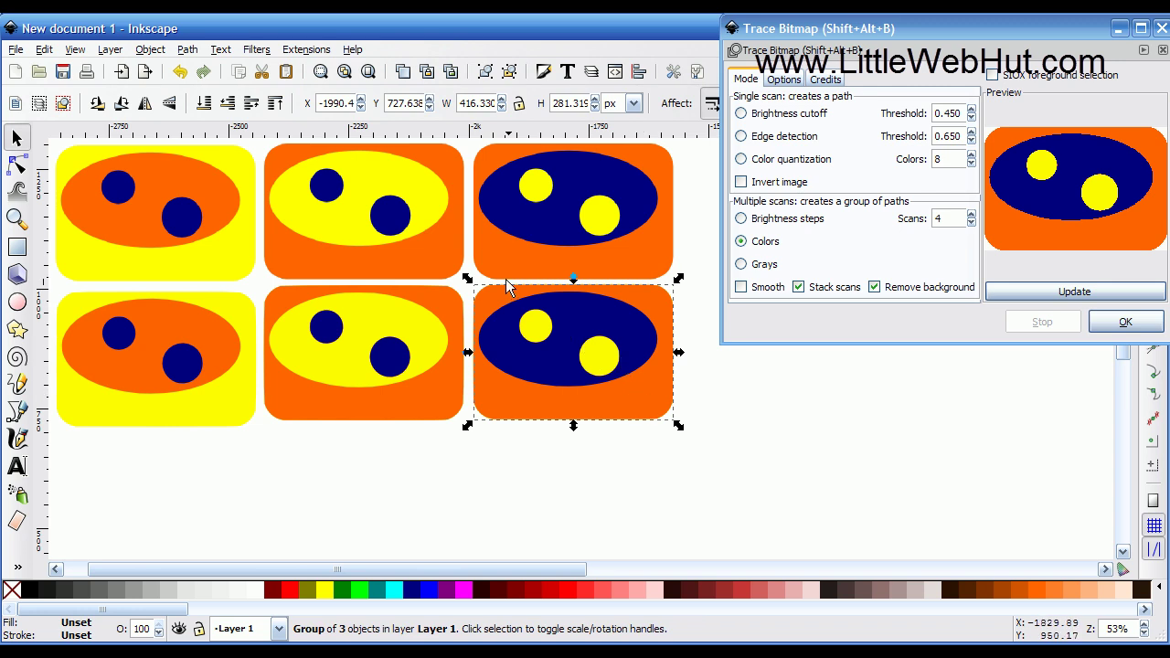
Ungroup each of the three traced copies in the lower row into separate paths.
click(148, 50)
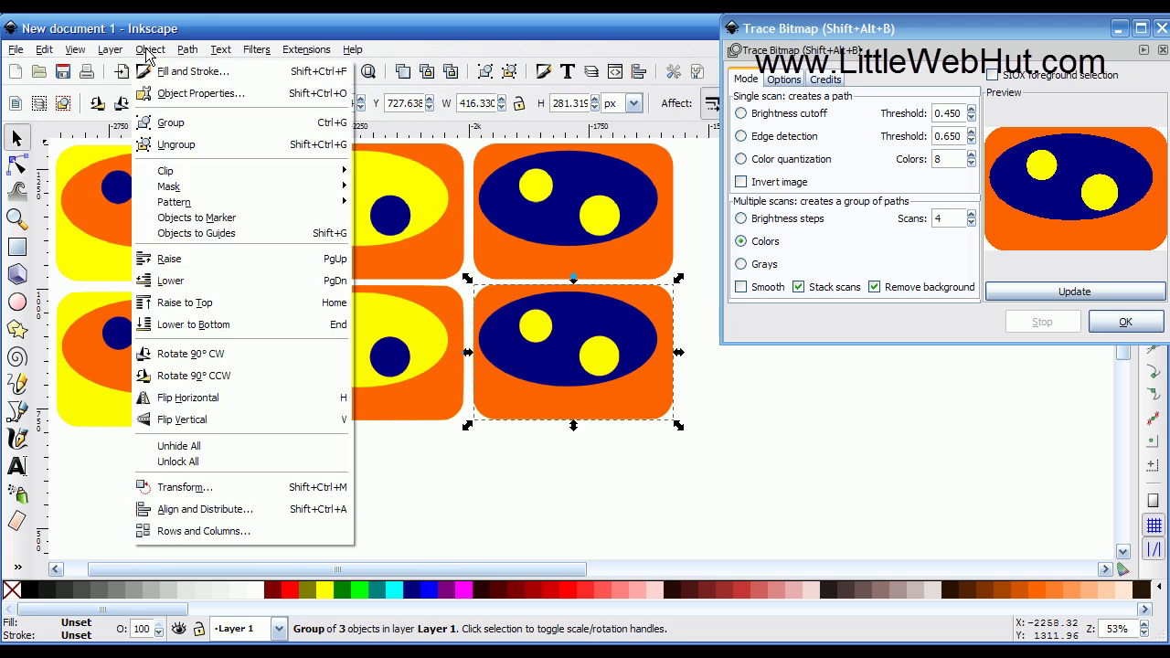
click(183, 148)
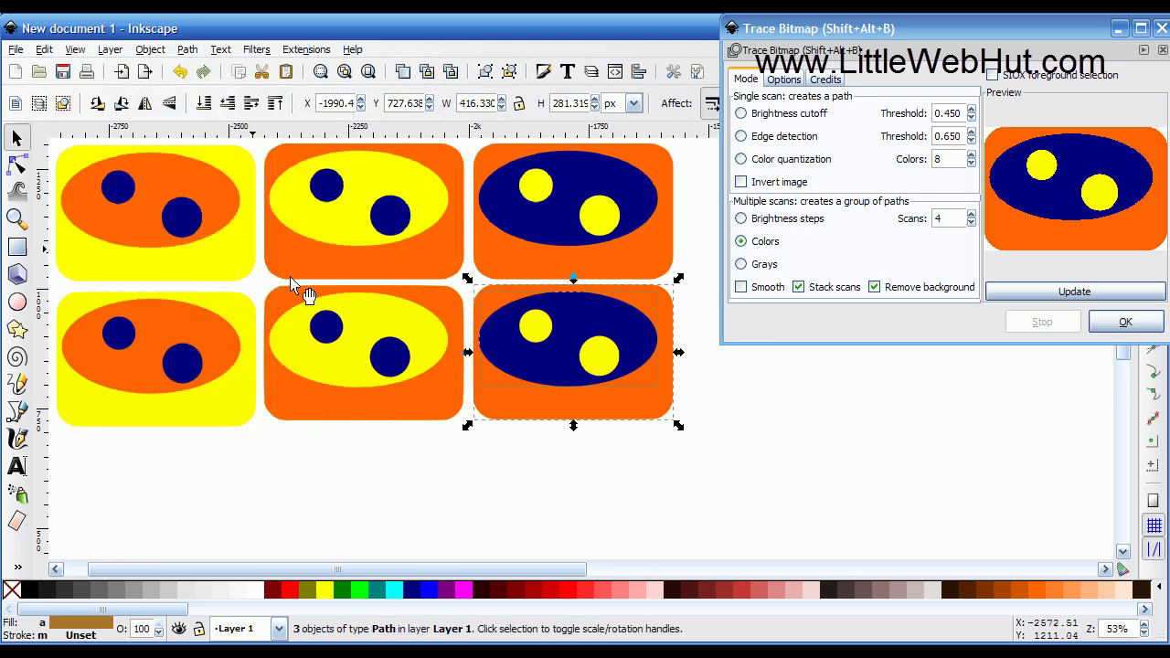
click(327, 329)
key(ctrl+g)
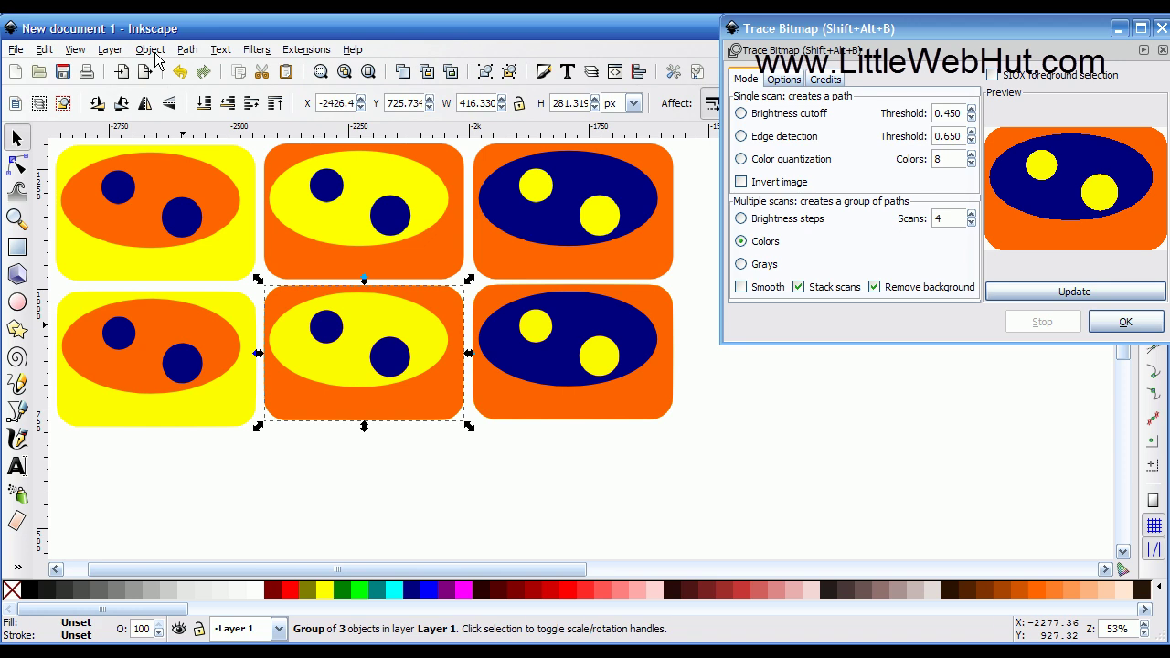
click(151, 49)
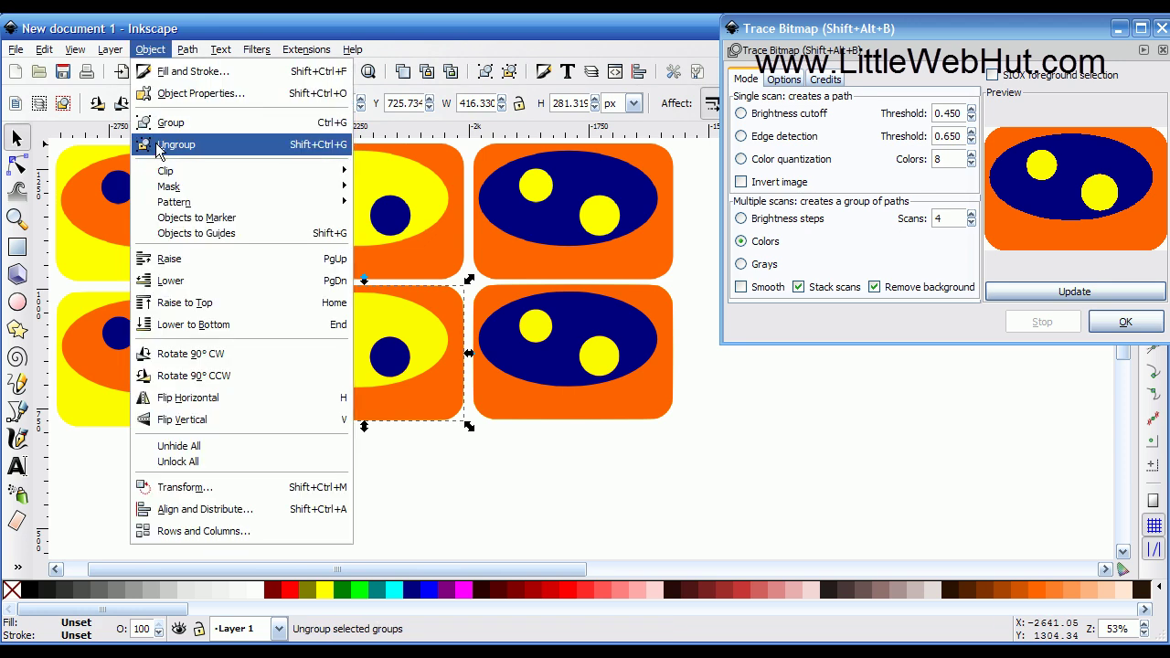
click(165, 146)
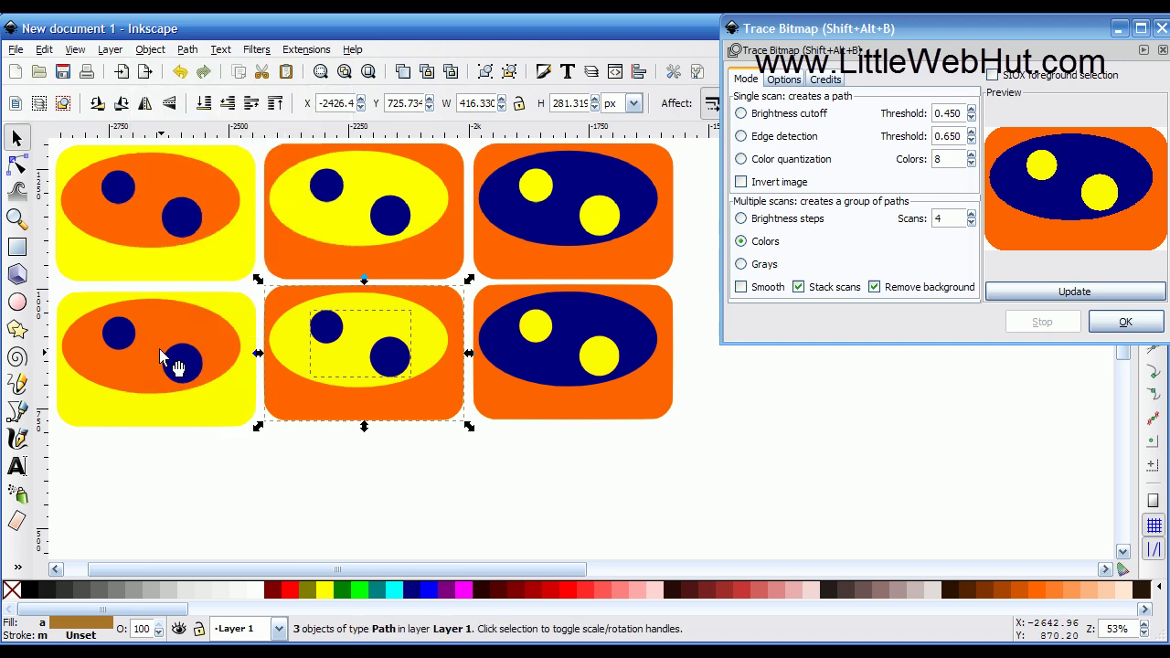
click(165, 343)
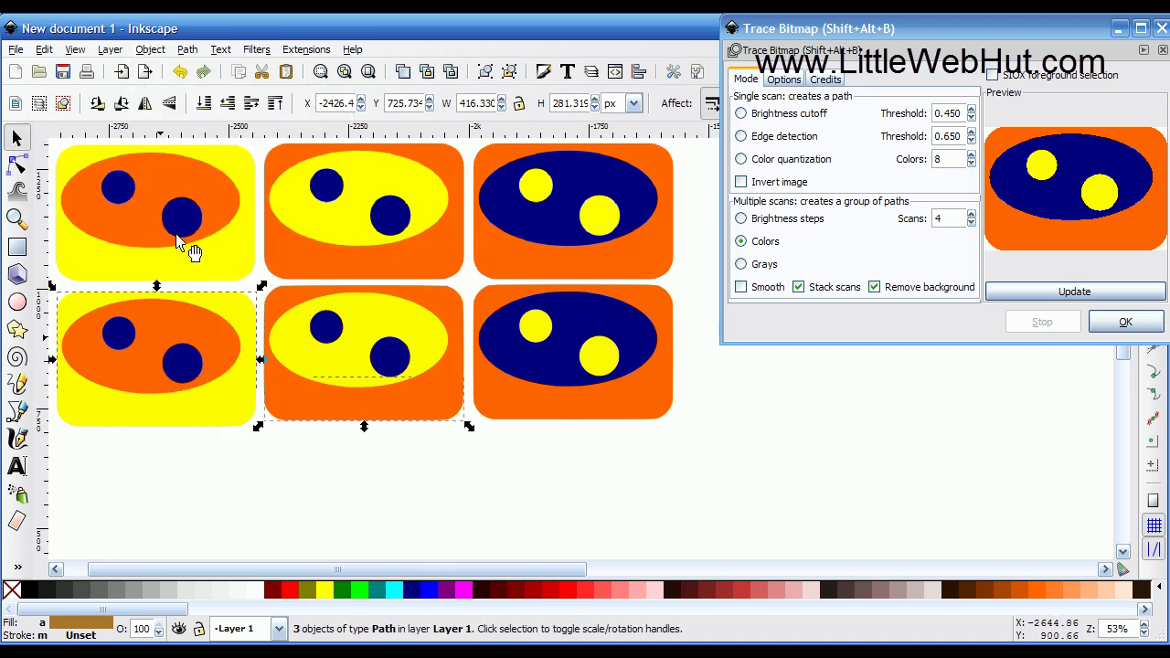
click(151, 49)
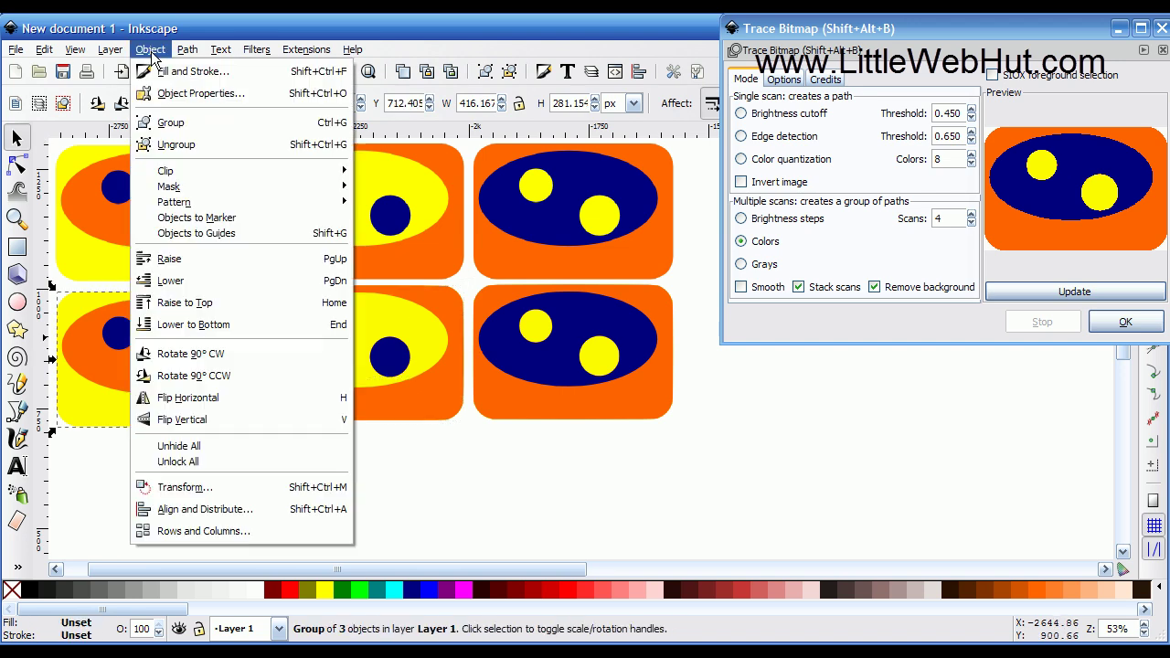
click(161, 146)
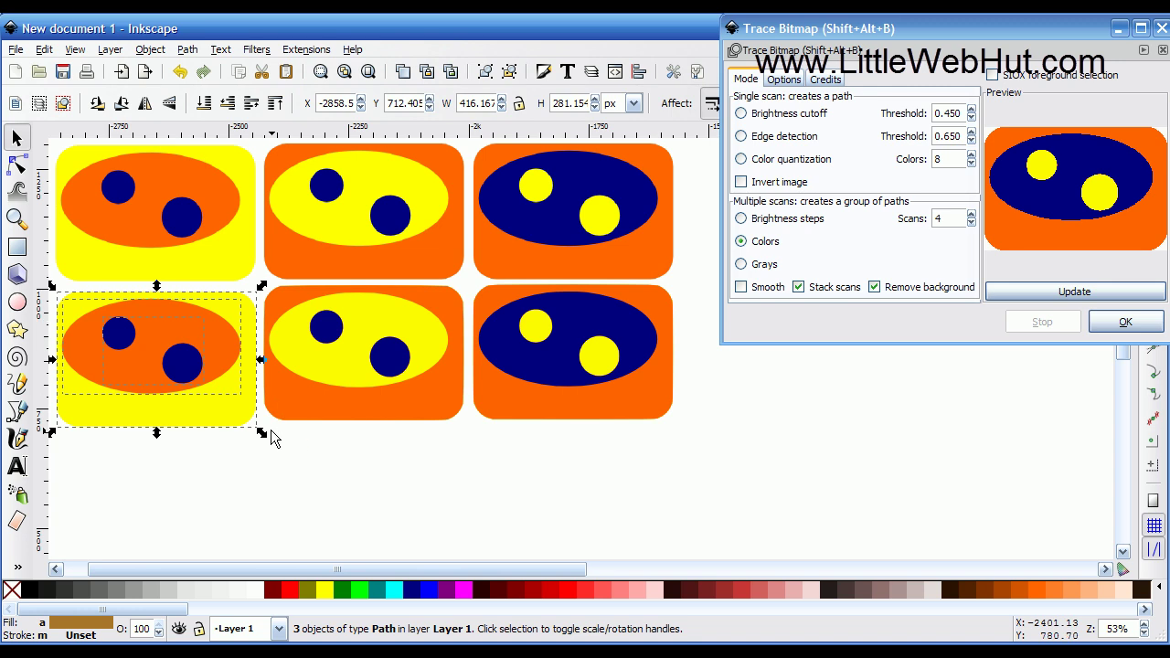
Pull apart the first traced copy by moving its dark blue circles below the yellow rectangle and its orange ellipse beneath the circles.
scroll(268, 439, down, 1)
scroll(271, 439, down, 1)
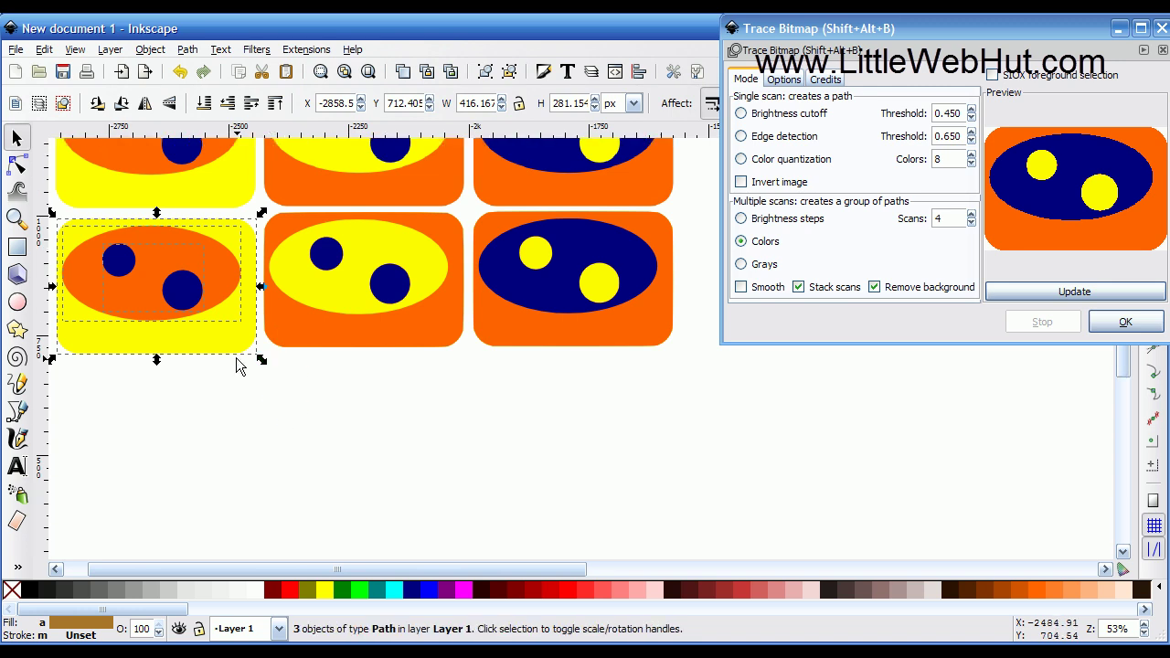
key(Escape)
click(187, 296)
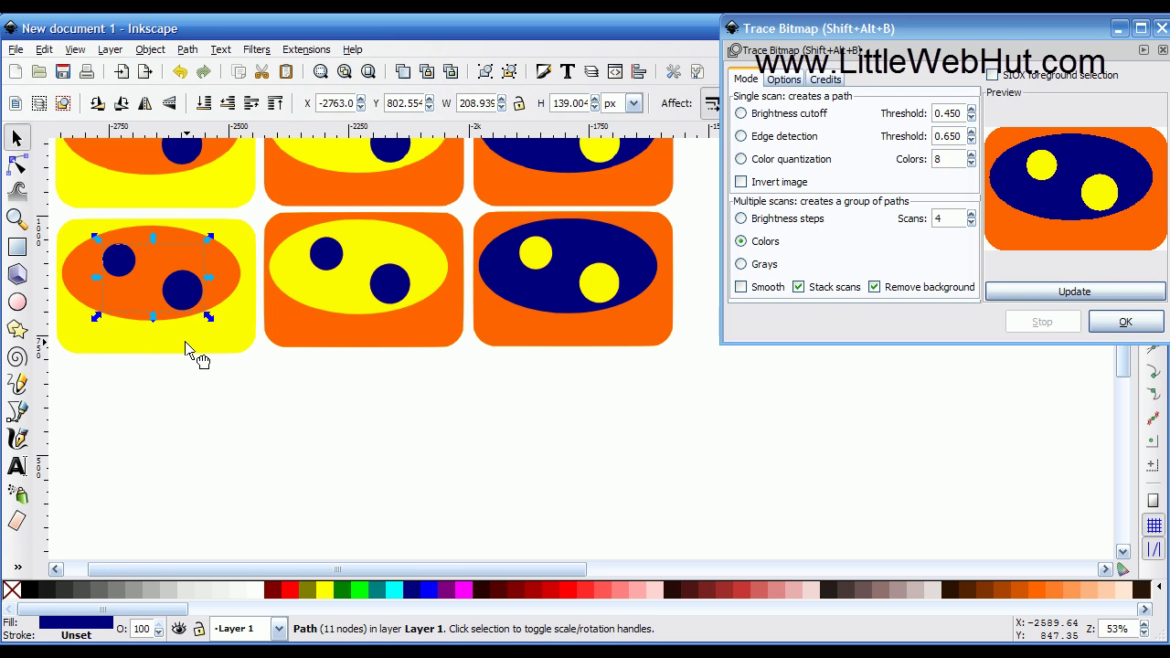
drag(186, 348, 190, 426)
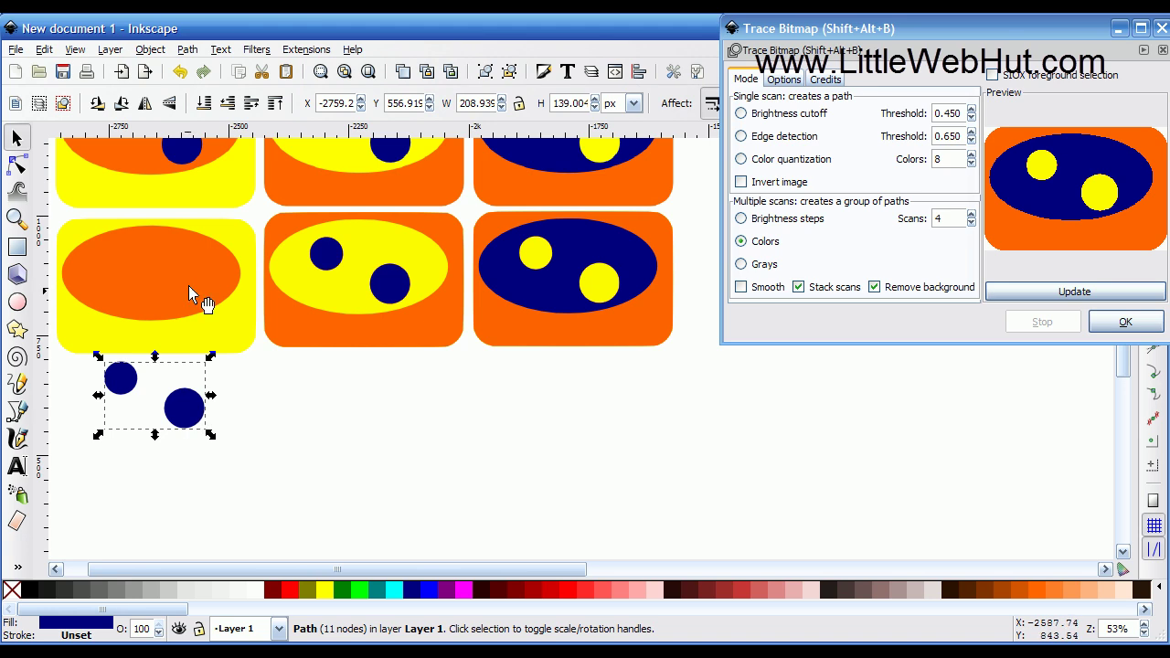
drag(194, 314, 191, 502)
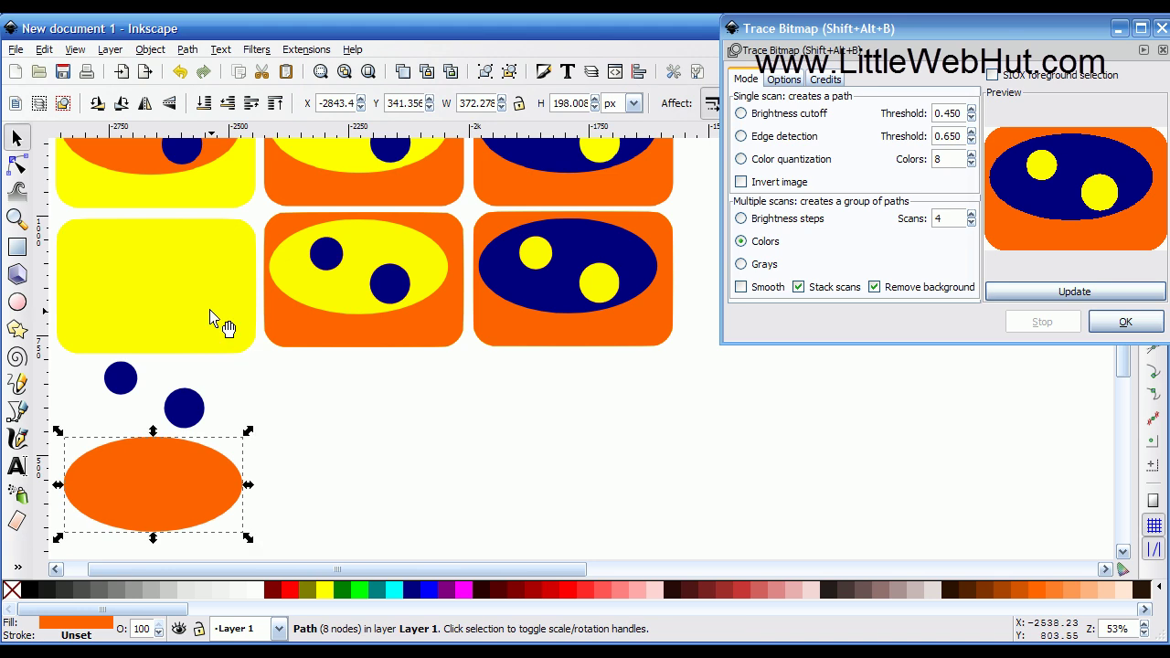
Pull apart the middle traced copy by moving its dark blue circles and orange frame below the yellow rectangle.
click(398, 294)
click(399, 294)
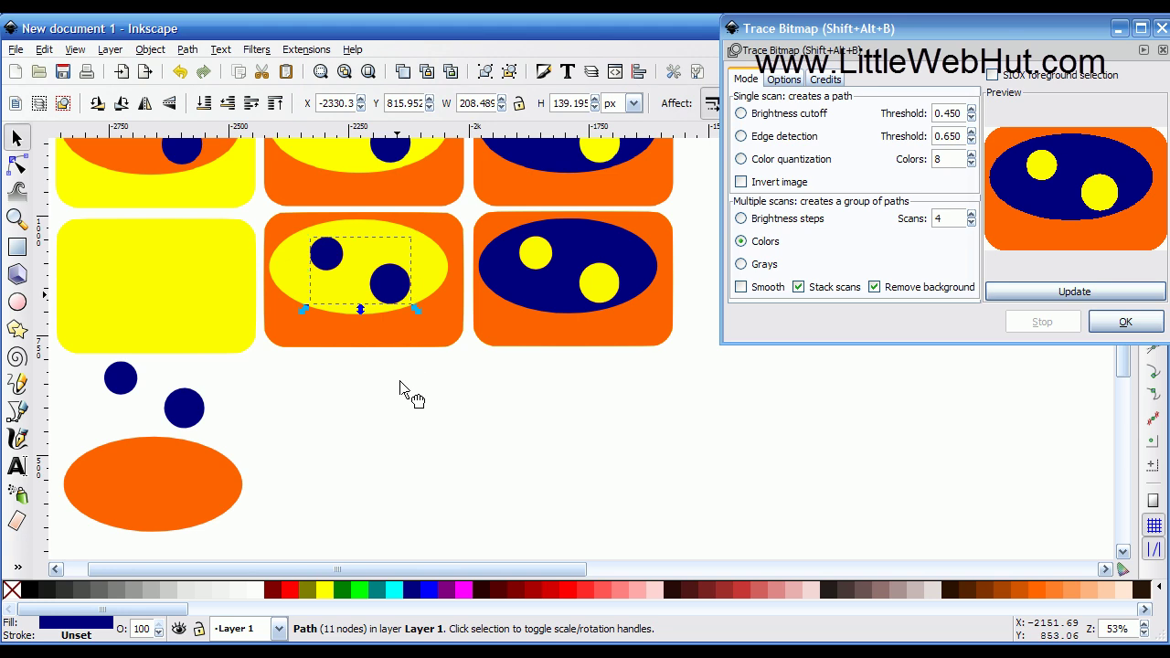
mouse_move(399, 408)
mouse_down()
mouse_move(410, 419)
mouse_move(400, 425)
mouse_up()
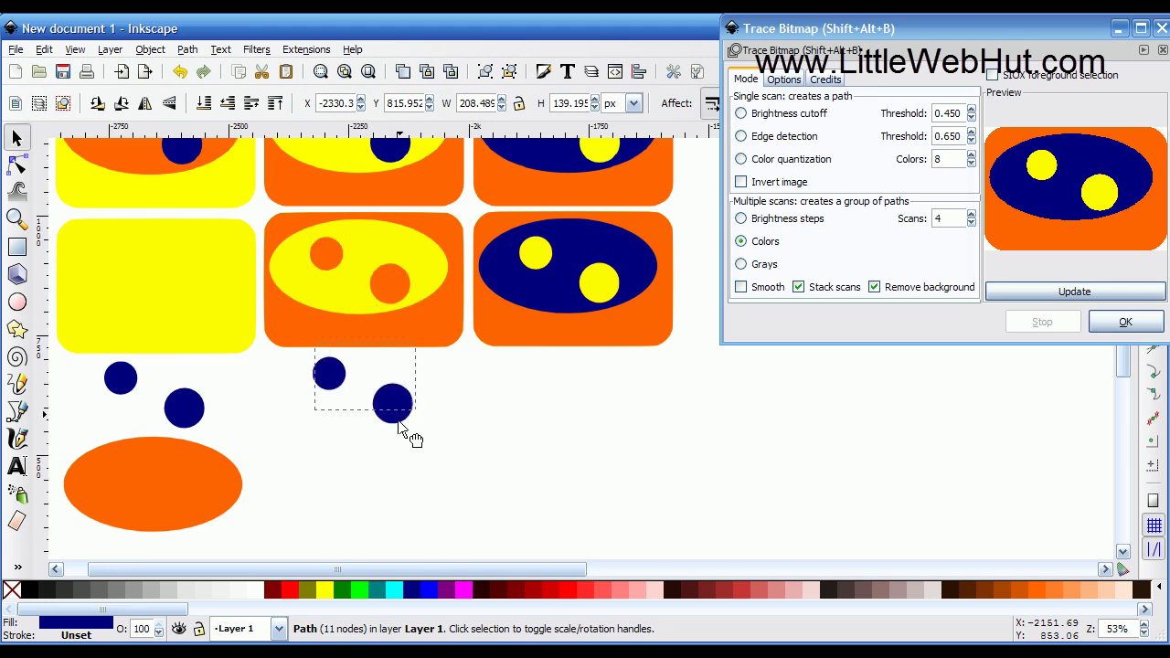
click(436, 328)
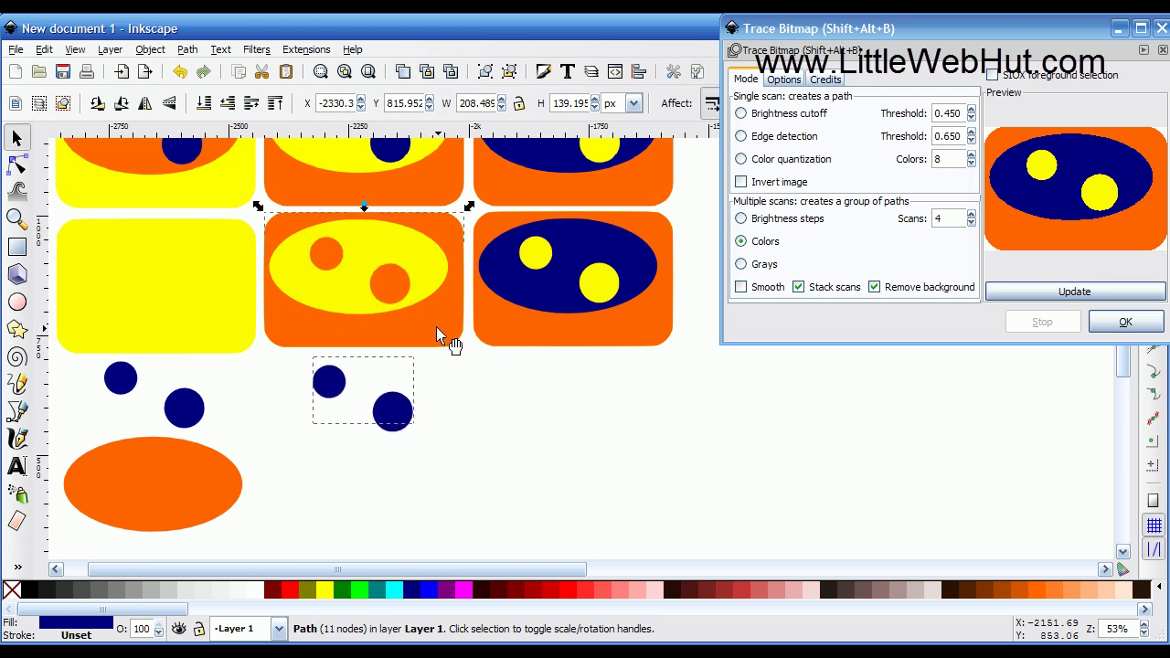
drag(437, 325, 445, 416)
drag(446, 498, 465, 583)
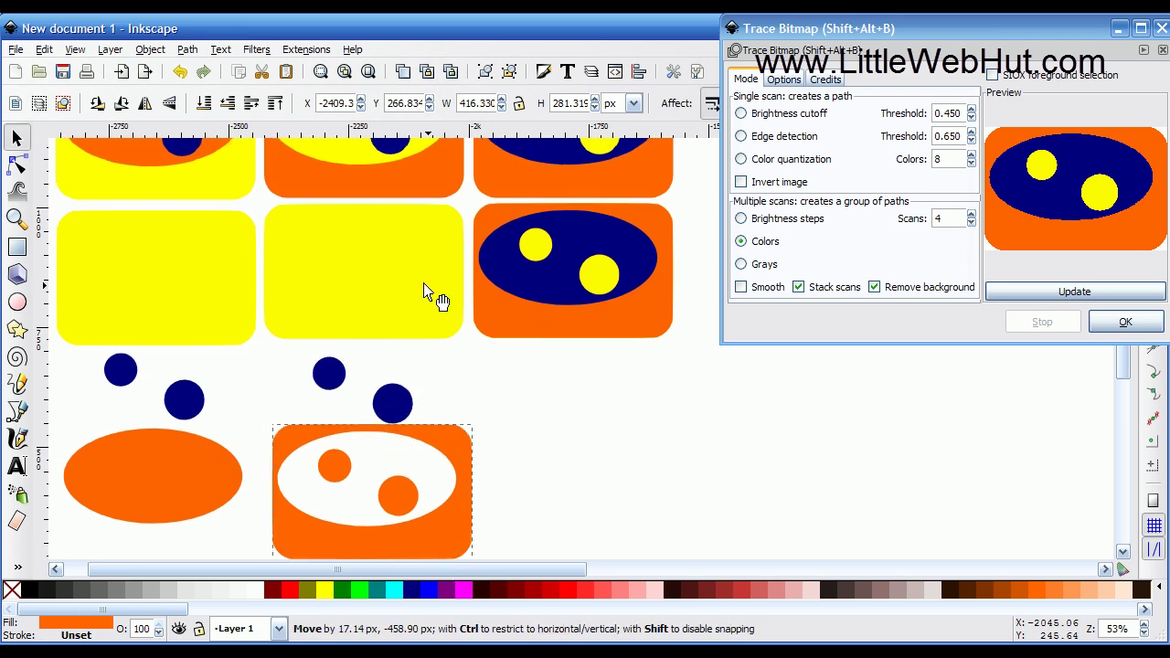
Pull apart the third traced copy by moving its dark blue ellipse and orange shape below the yellow rectangle.
click(622, 240)
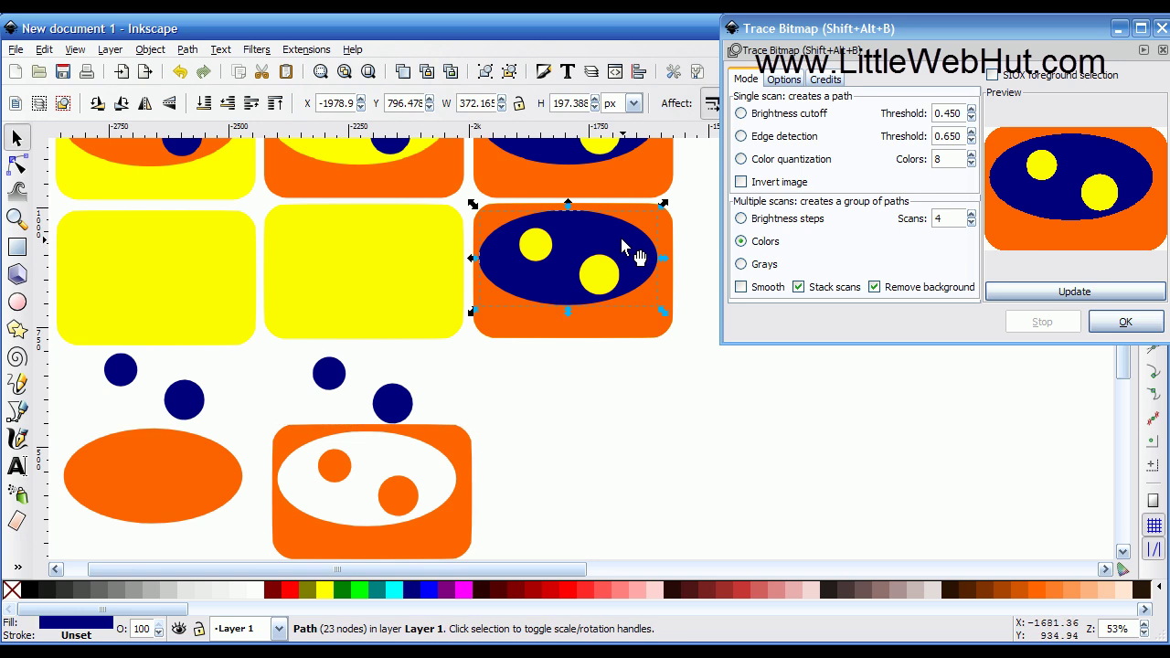
drag(622, 247, 640, 393)
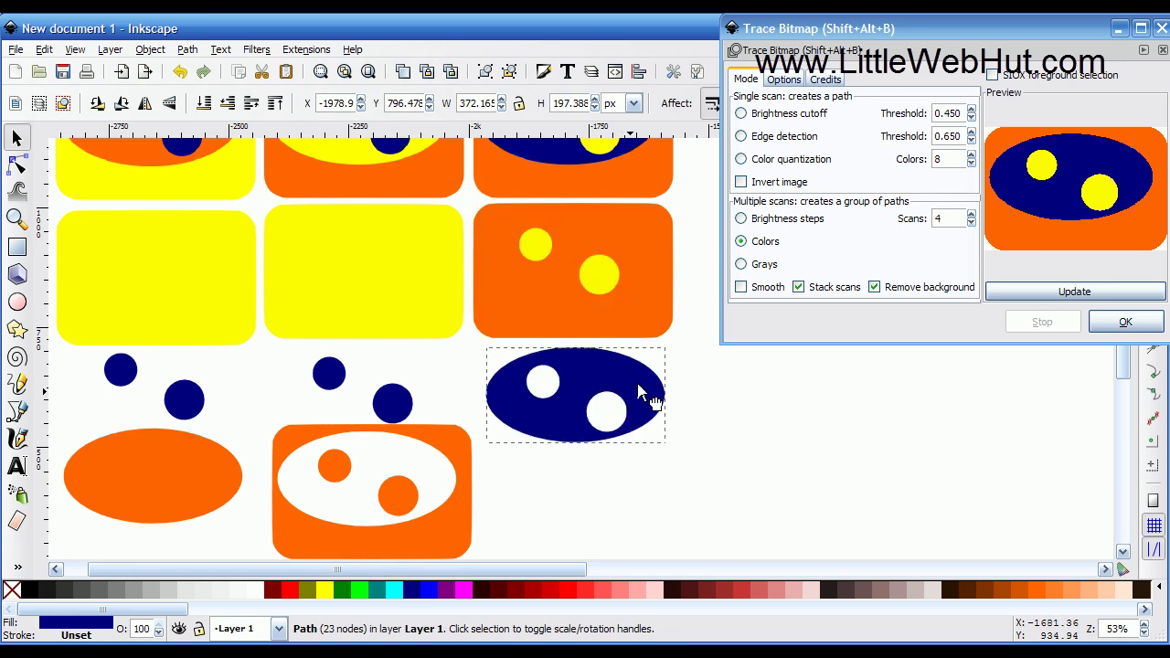
click(649, 236)
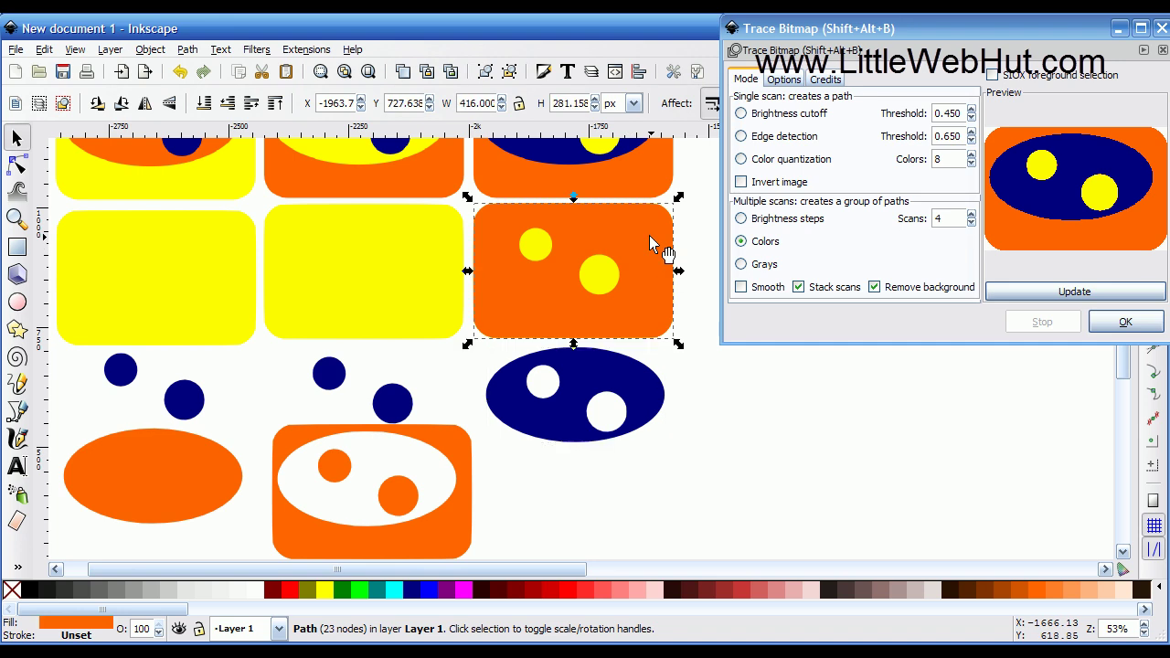
drag(650, 236, 656, 503)
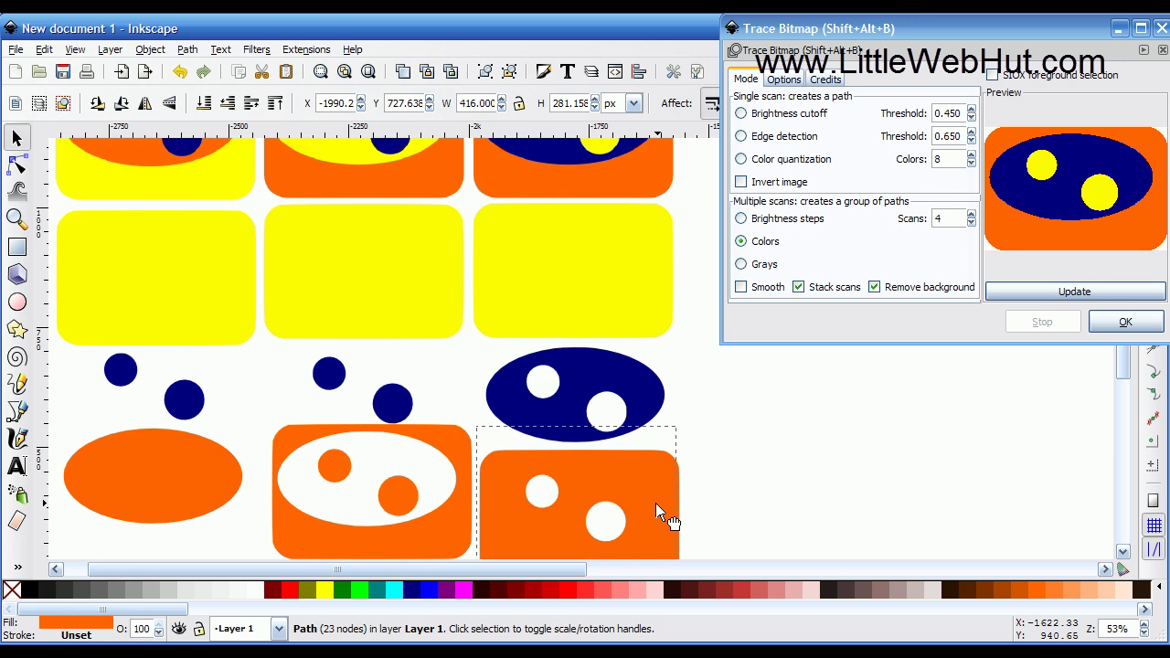
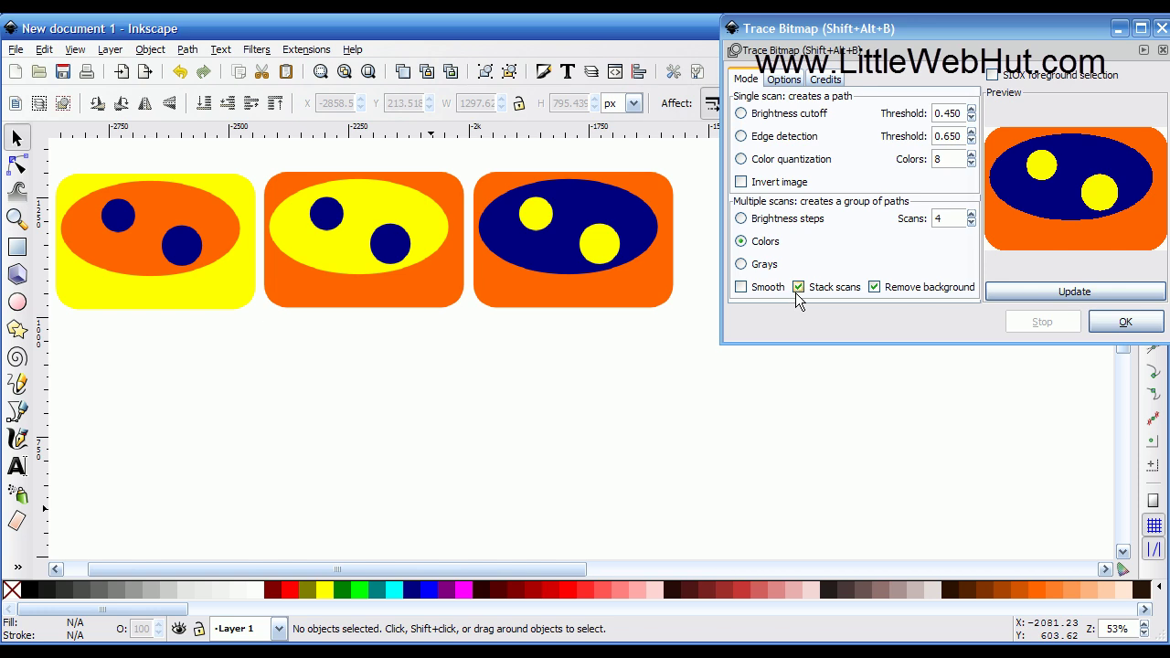
Trace the yellow image with the orange ellipse with Stack scans turned off, and place the traced copy directly below the original.
click(800, 289)
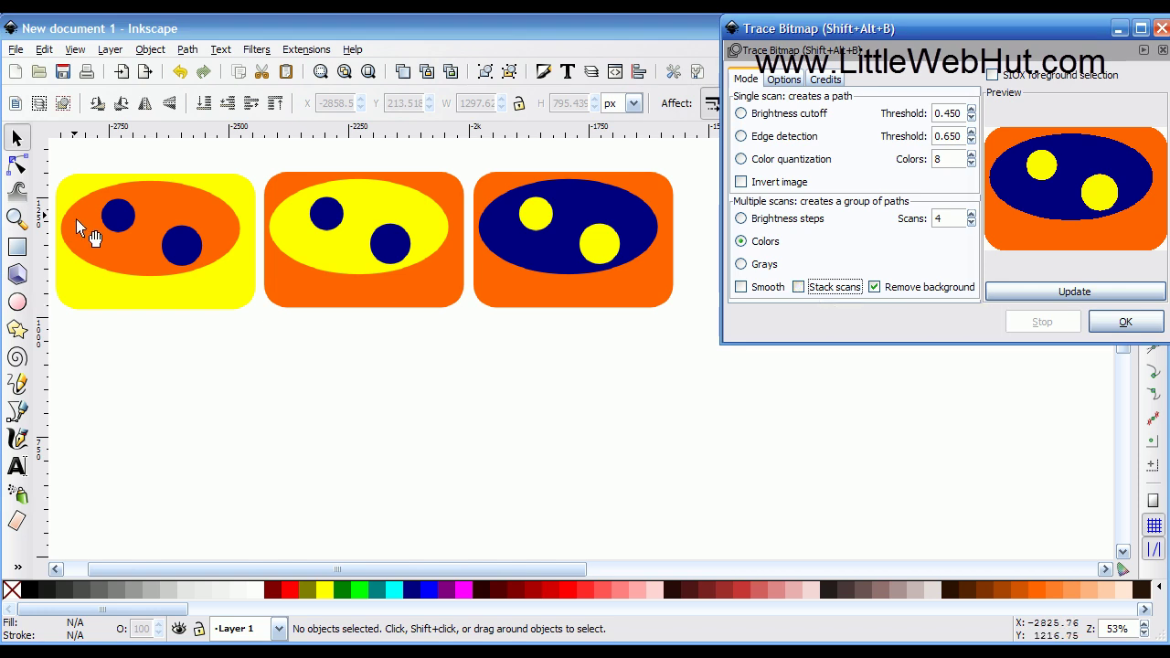
click(128, 227)
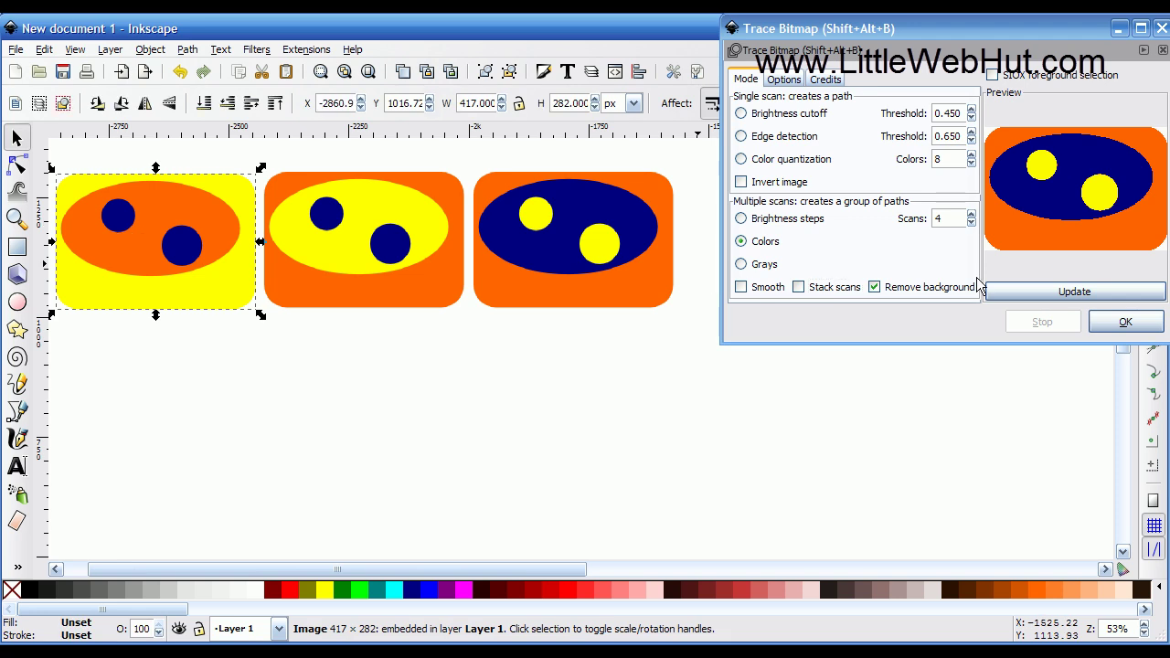
click(1123, 326)
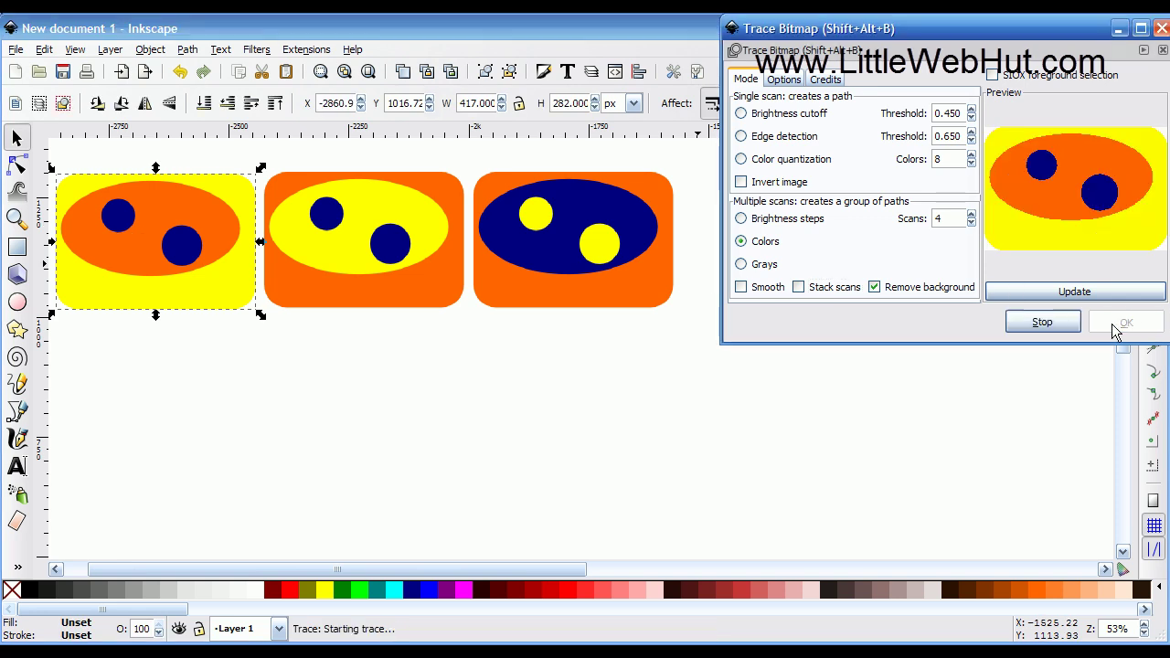
drag(153, 366, 143, 473)
Trace the orange image with the yellow ellipse using the same unstacked settings and place the traced copy directly below it.
click(378, 264)
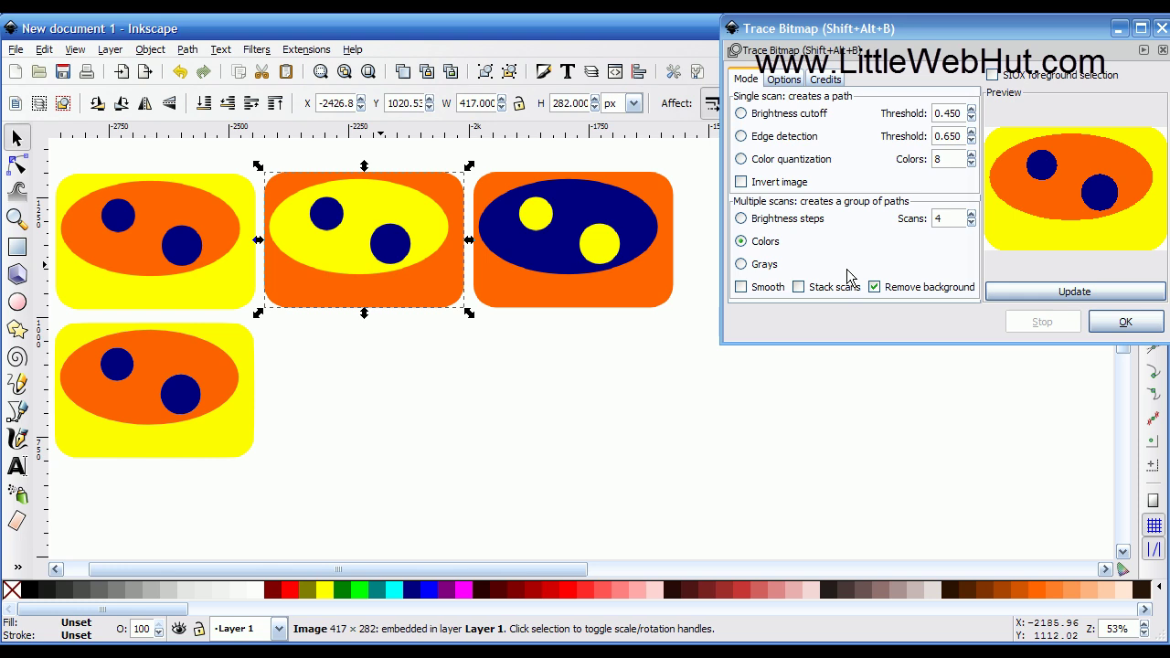
click(1121, 324)
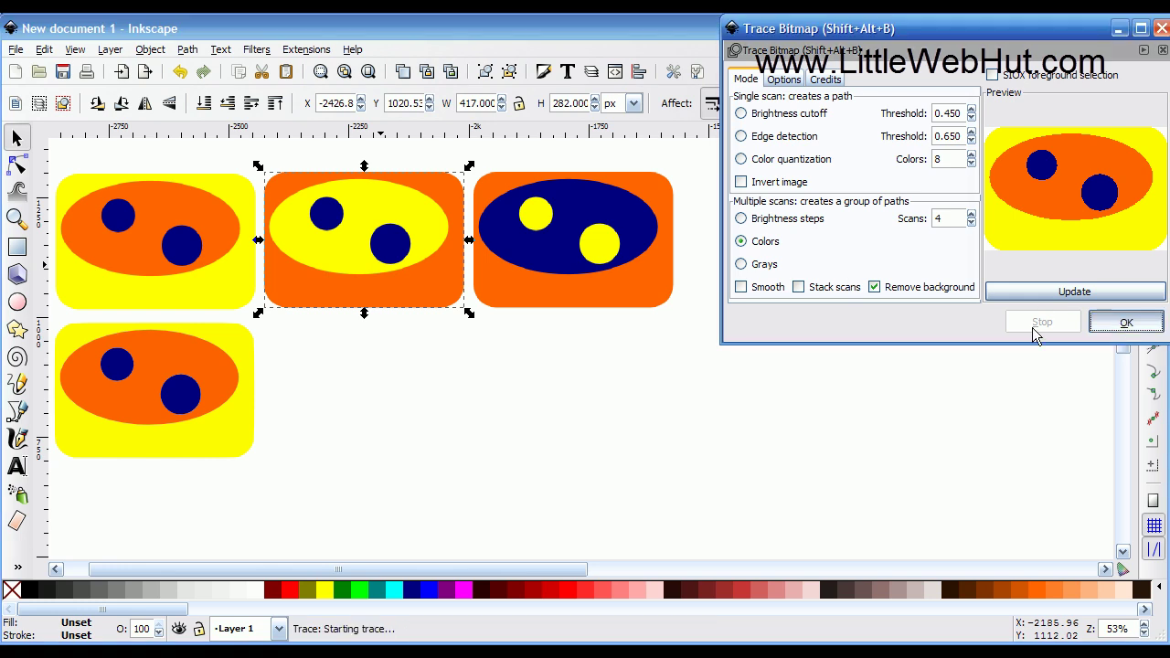
mouse_move(397, 308)
mouse_down()
mouse_move(399, 439)
mouse_move(393, 397)
mouse_up()
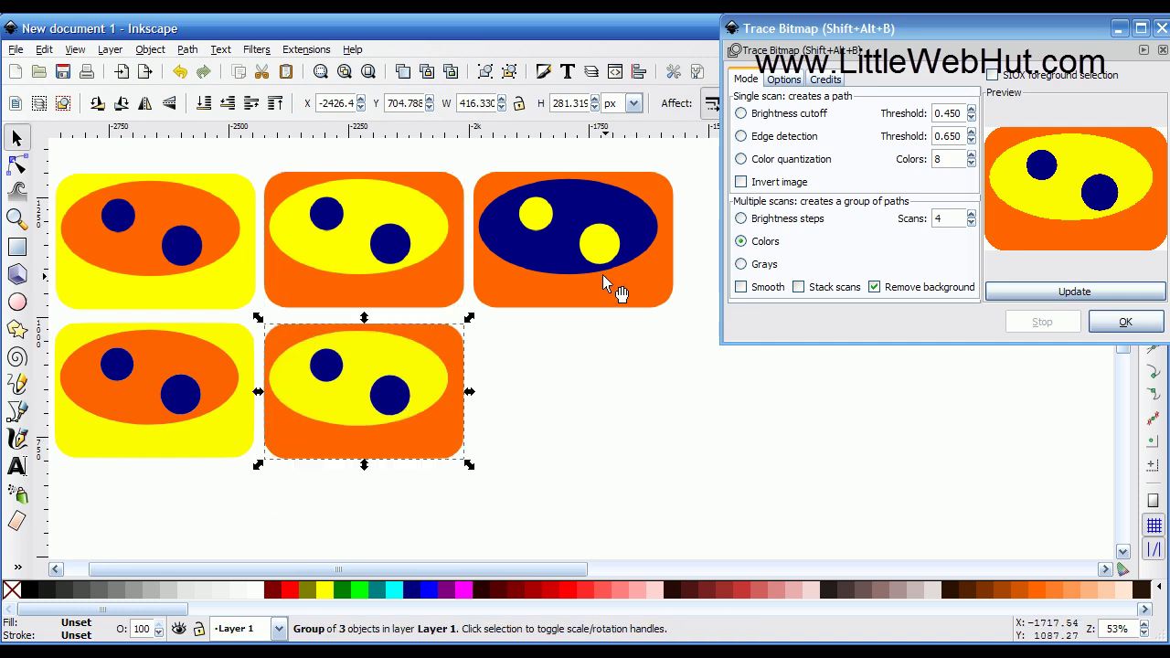
Trace the orange image with the dark blue ellipse using the same unstacked settings and place the traced copy below it.
click(606, 279)
click(1121, 325)
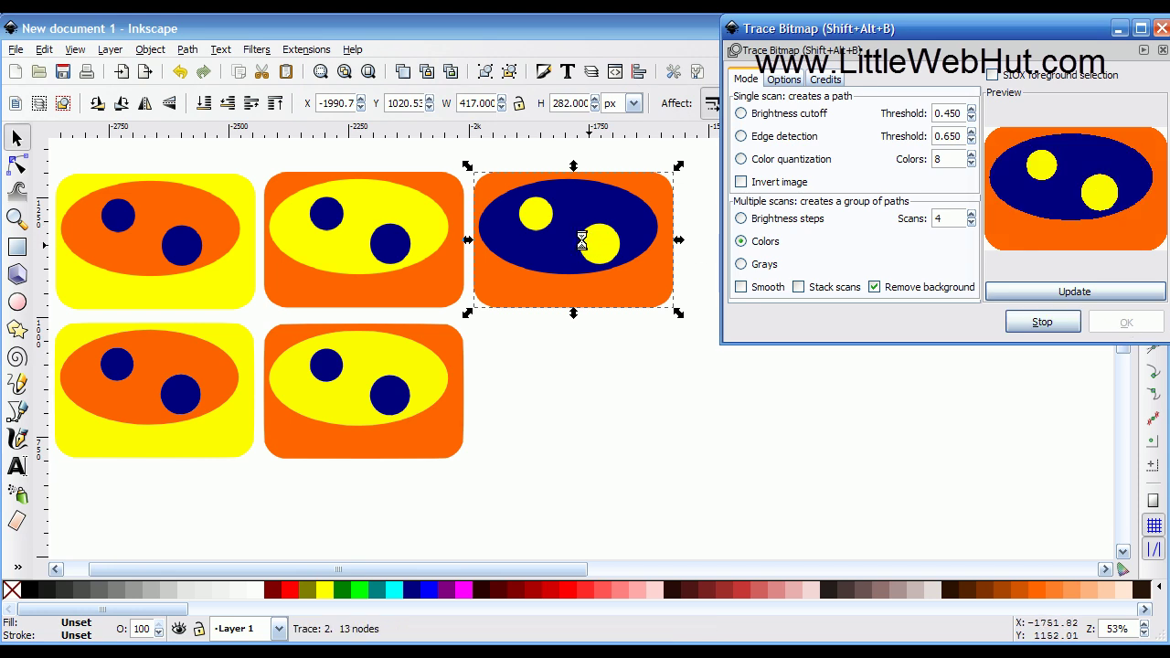
mouse_move(584, 247)
mouse_down()
mouse_move(580, 381)
mouse_move(595, 419)
mouse_up()
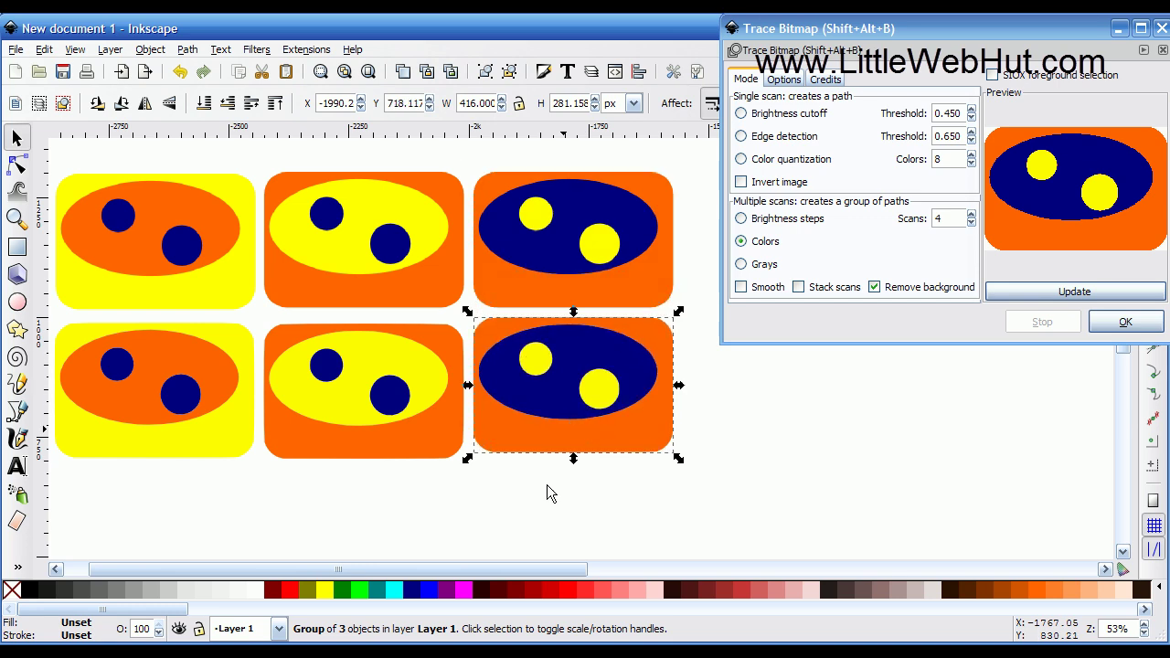
Ungroup each of the three unstacked traced copies into separate paths.
scroll(547, 492, down, 1)
scroll(547, 485, down, 1)
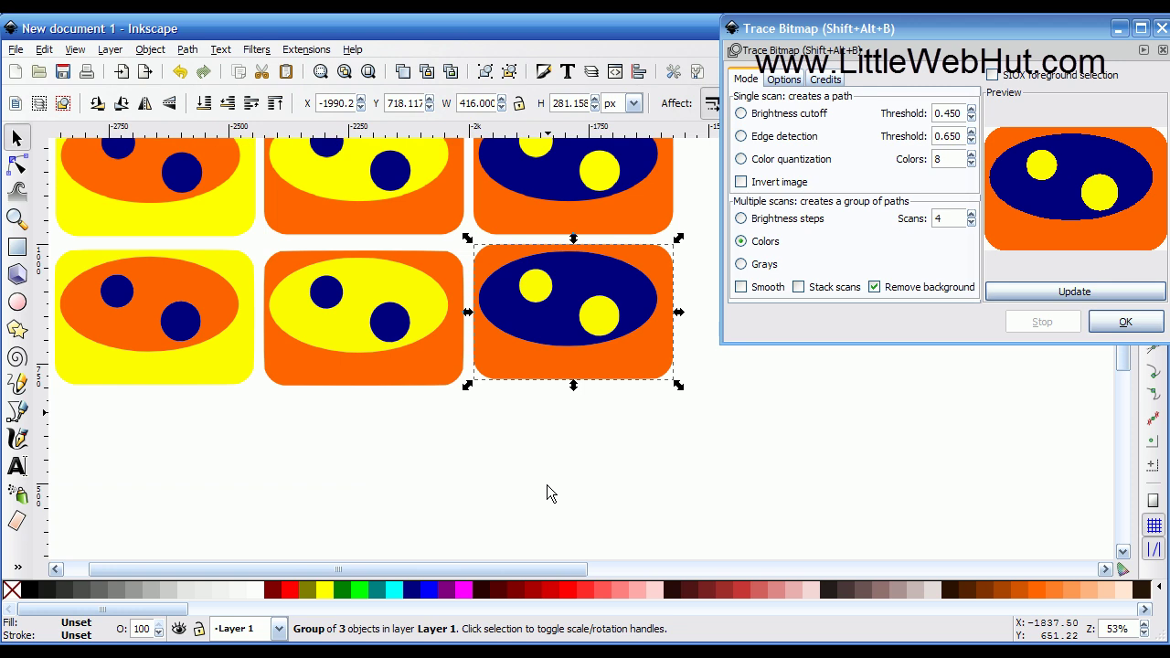
scroll(547, 485, down, 1)
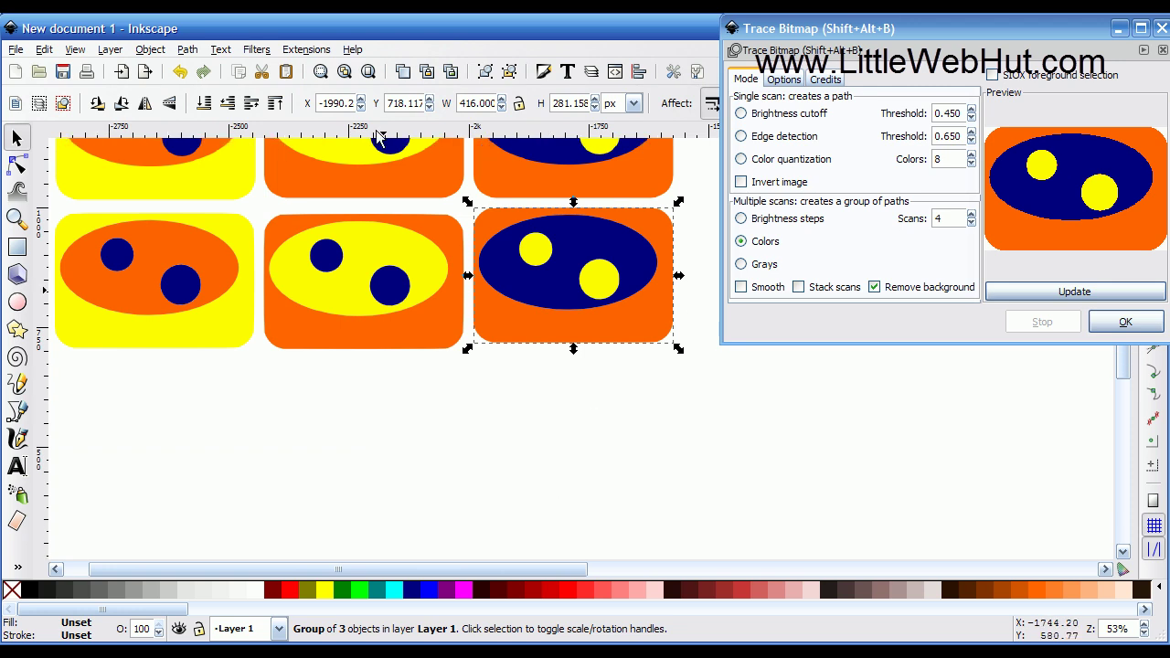
click(152, 51)
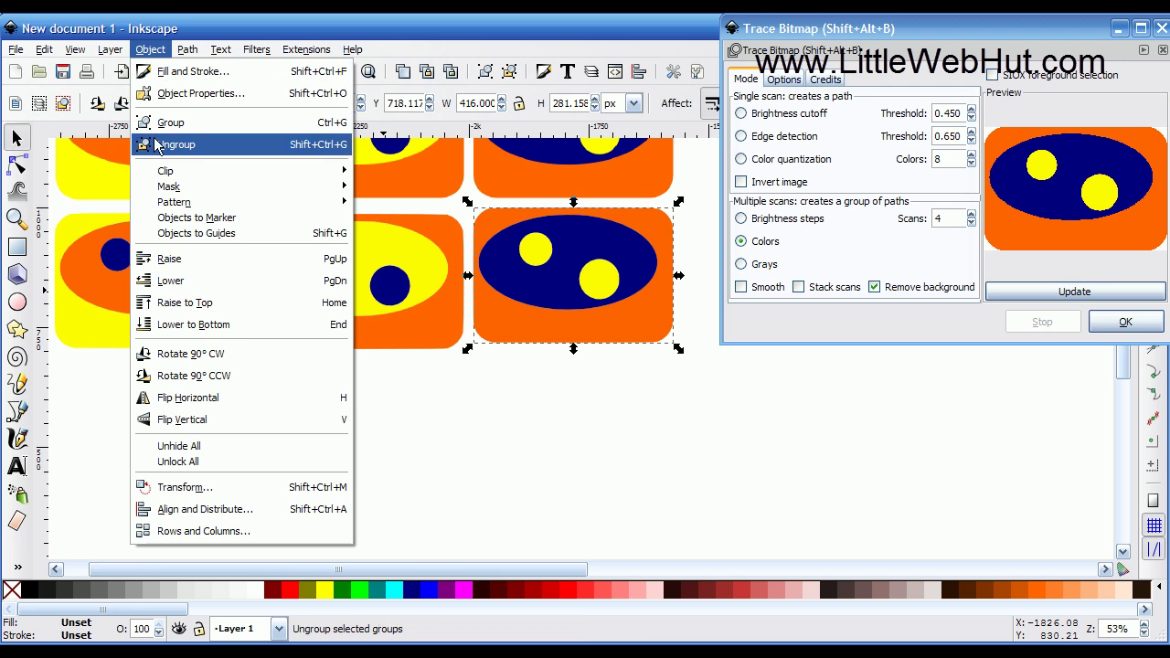
click(155, 144)
click(282, 221)
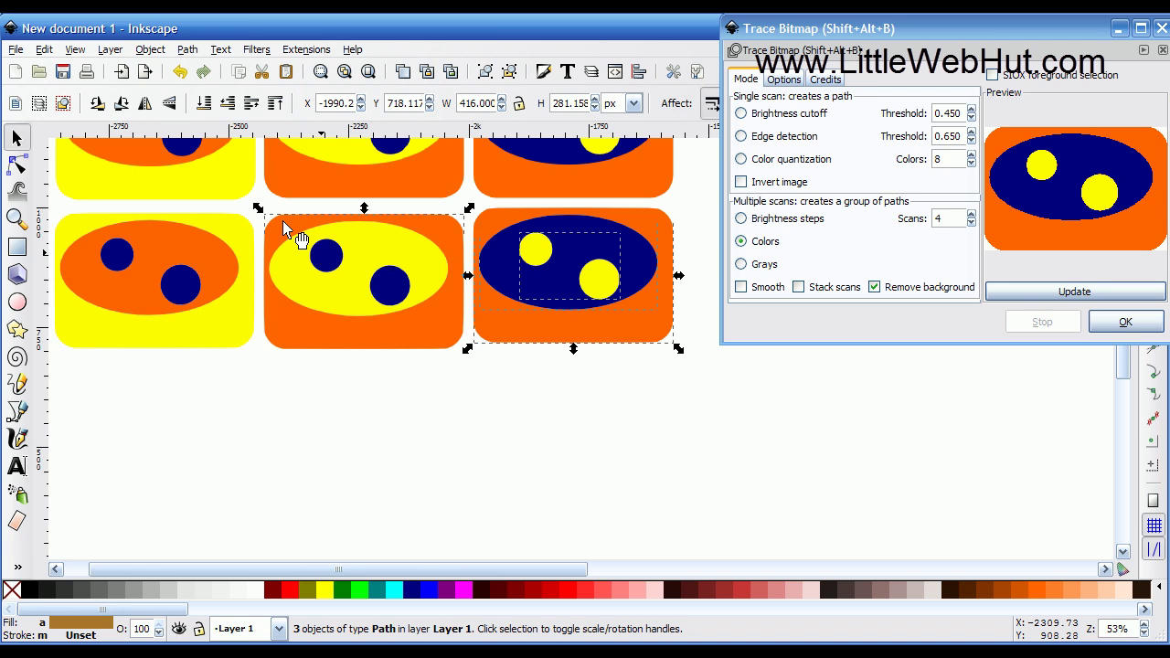
click(150, 51)
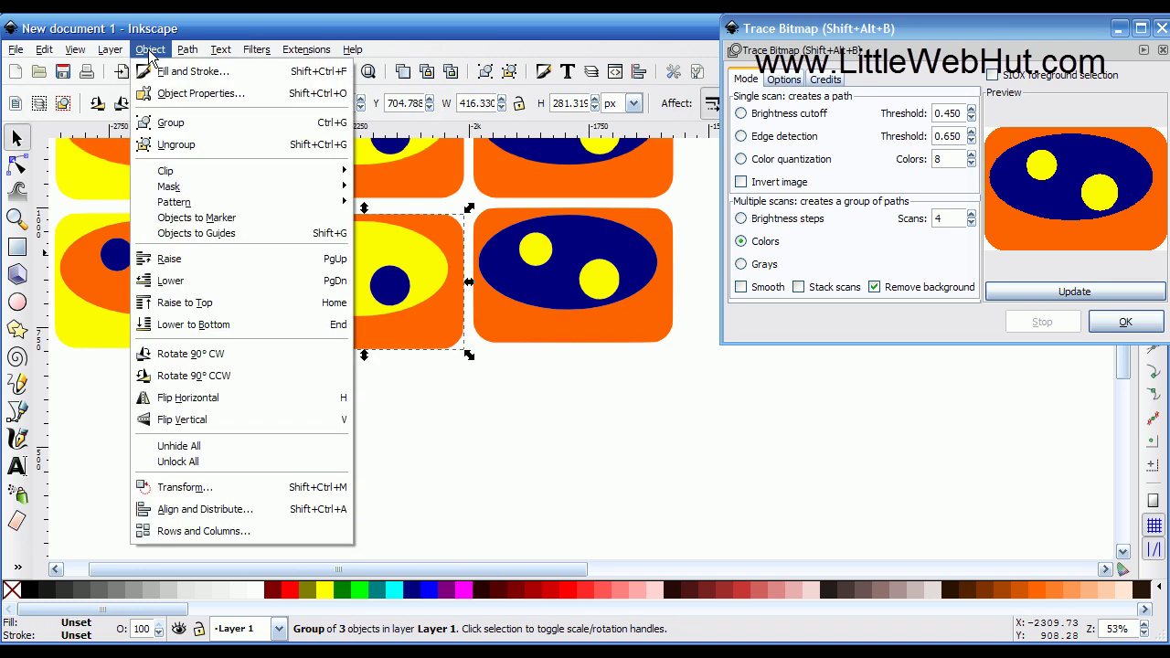
click(169, 146)
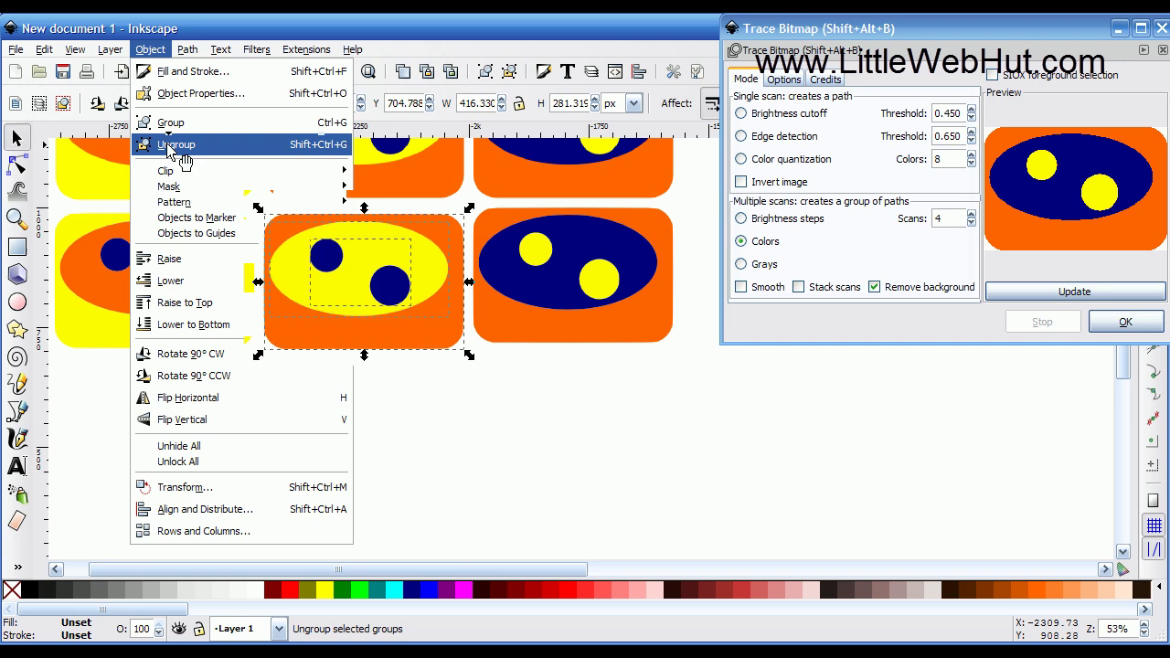
click(161, 246)
key(ctrl+g)
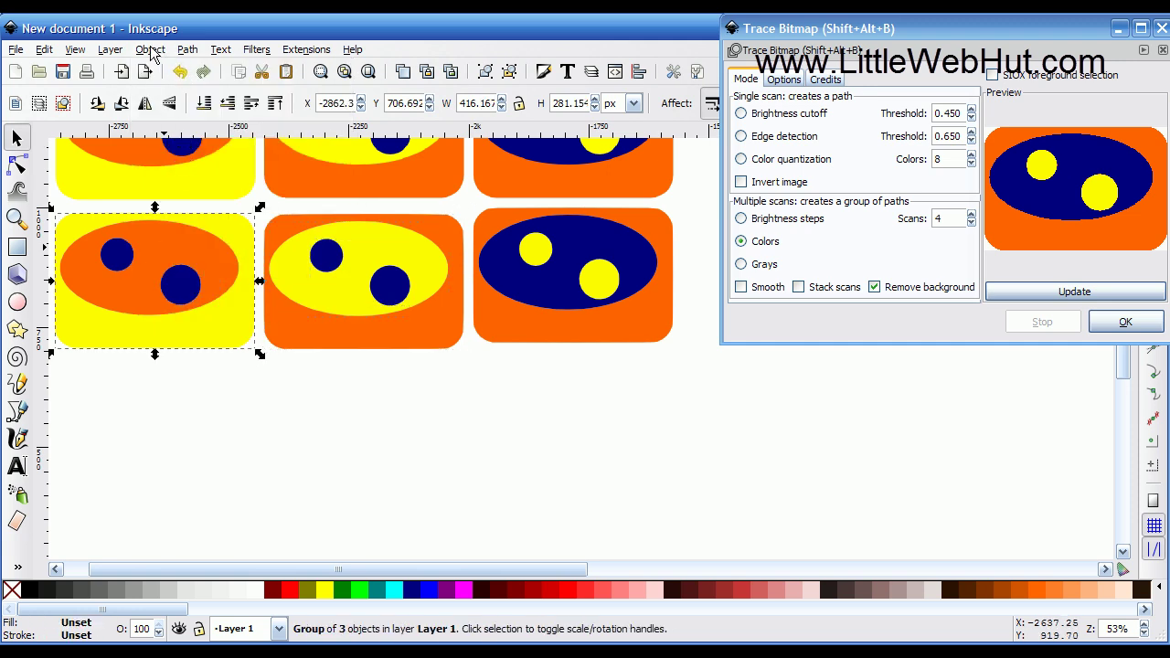
click(150, 50)
click(176, 144)
Move the dark blue circles out below the first unstacked copy and its orange ellipse beneath the circles.
click(198, 279)
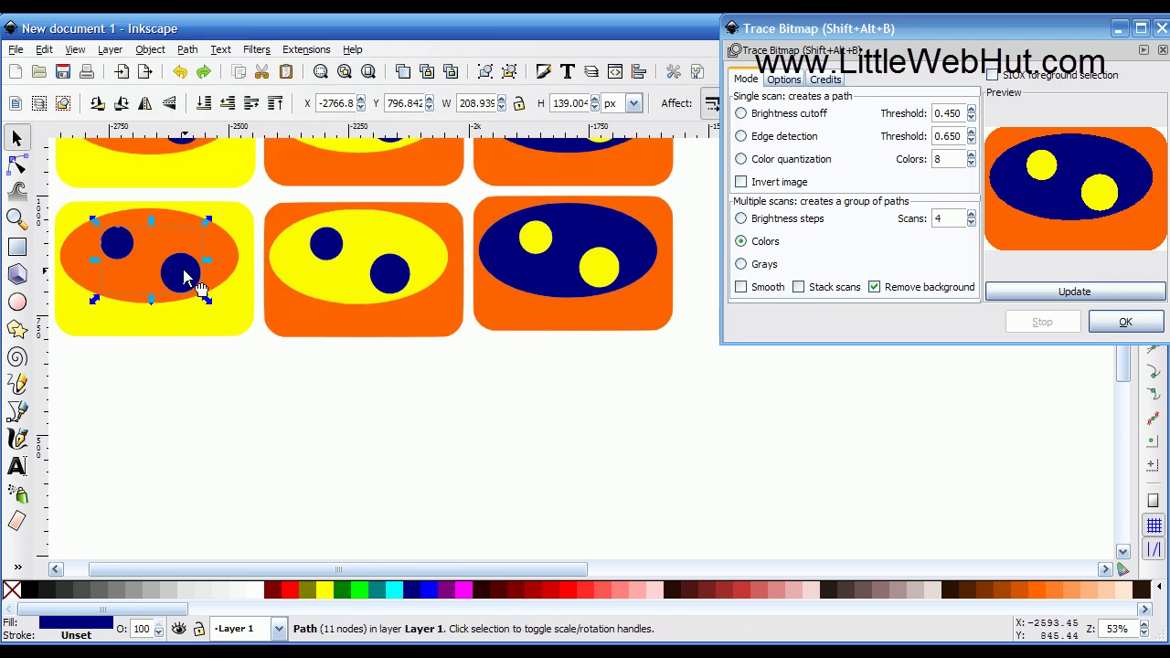
drag(185, 272, 186, 420)
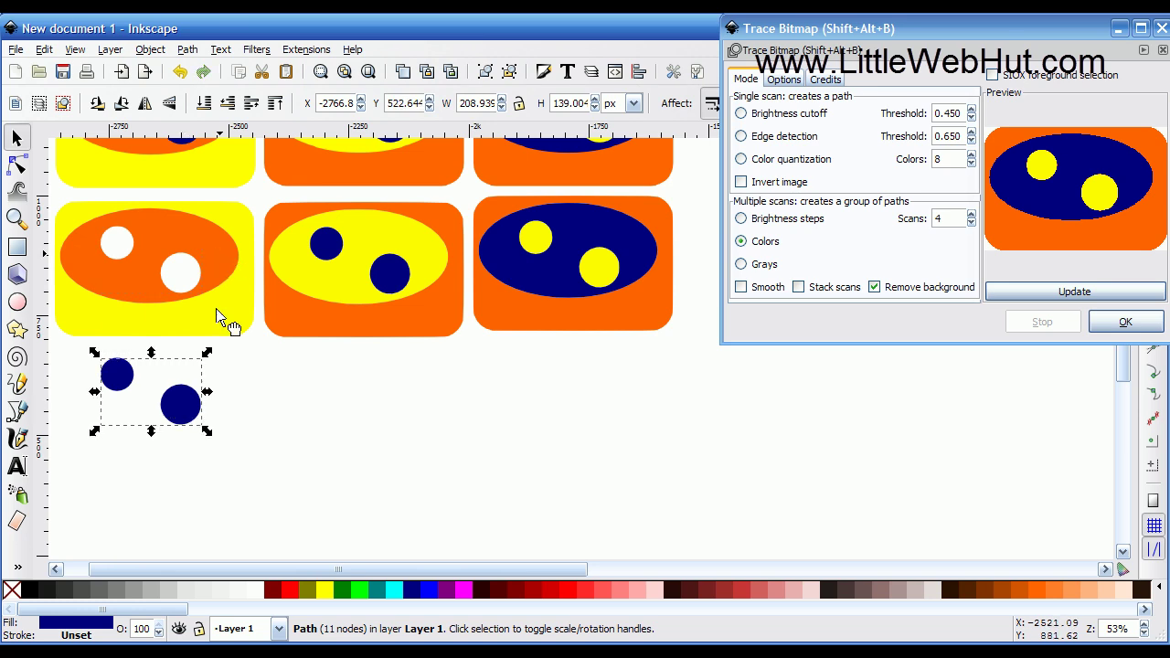
drag(219, 322, 229, 514)
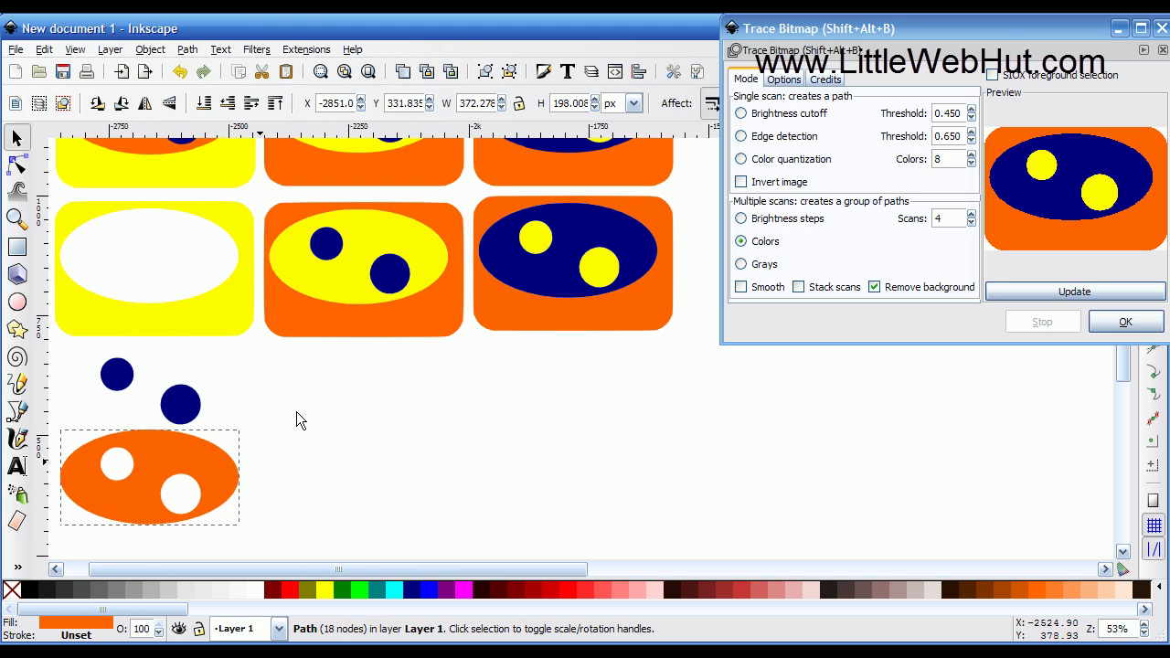
Move the dark blue circles out below the middle unstacked copy and its yellow ellipse beneath the circles.
click(403, 280)
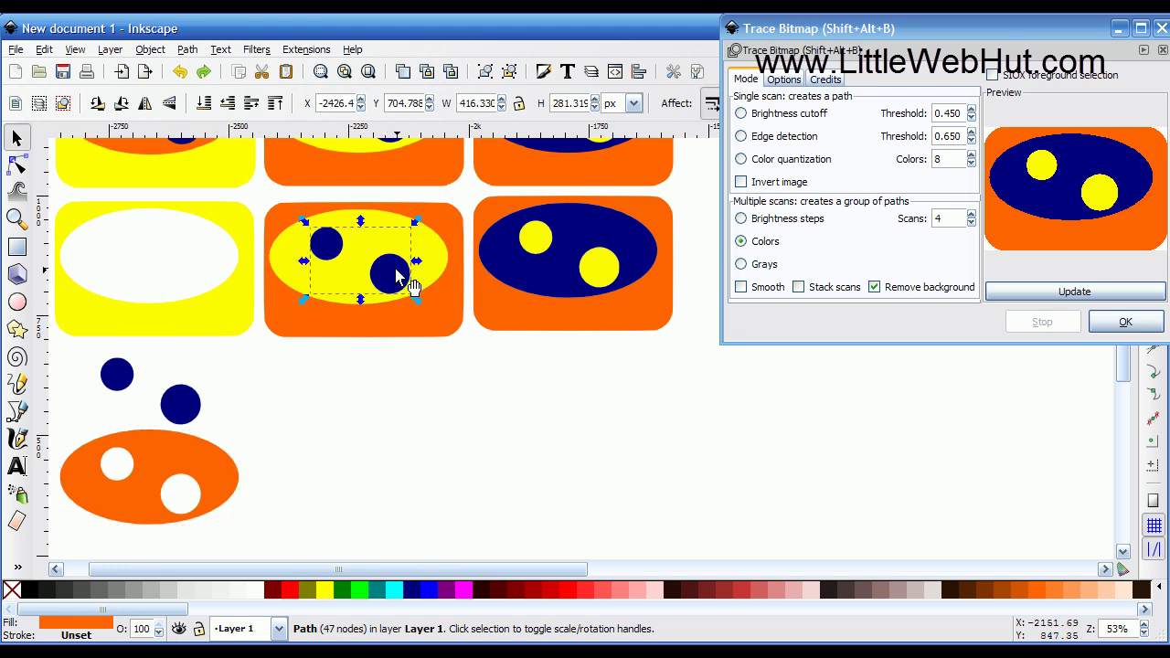
alt+click(400, 277)
drag(397, 274, 399, 402)
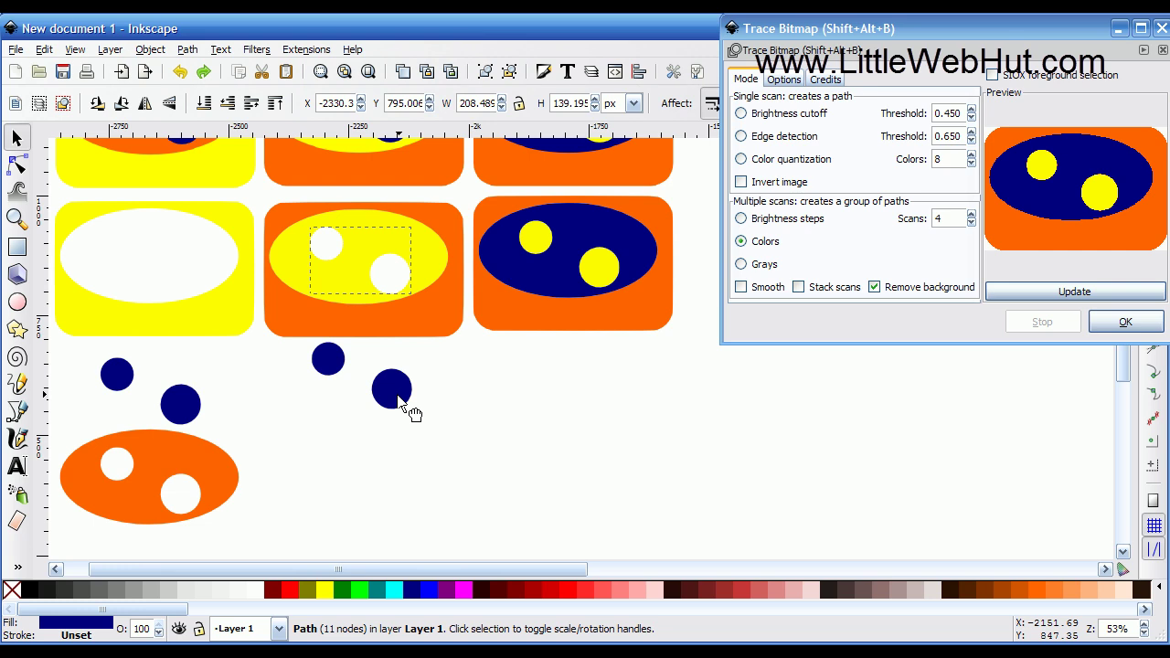
click(429, 260)
drag(429, 260, 434, 492)
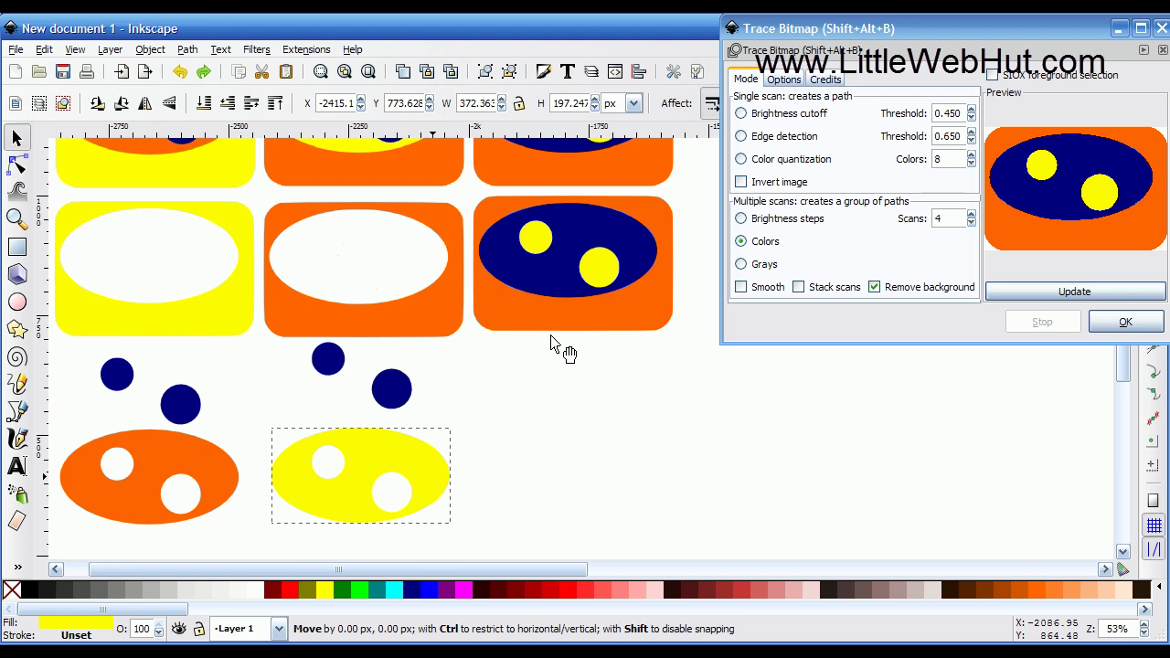
Move the yellow circles out below the third unstacked copy and its dark blue ellipse beneath the circles.
click(606, 264)
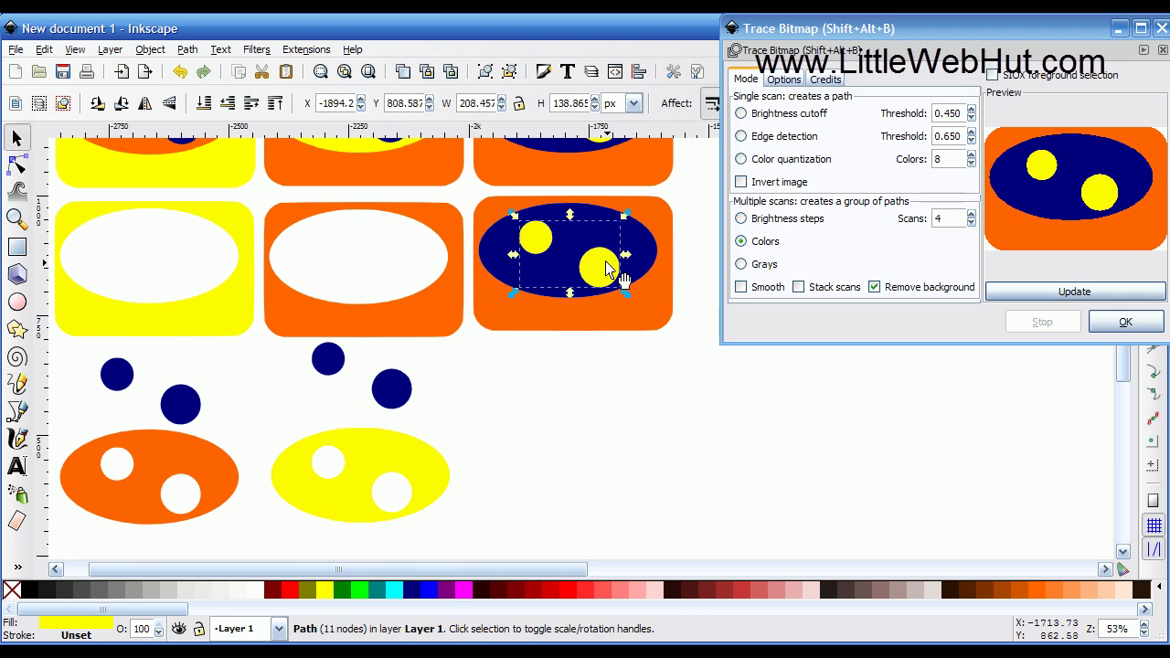
drag(606, 265, 626, 396)
click(631, 258)
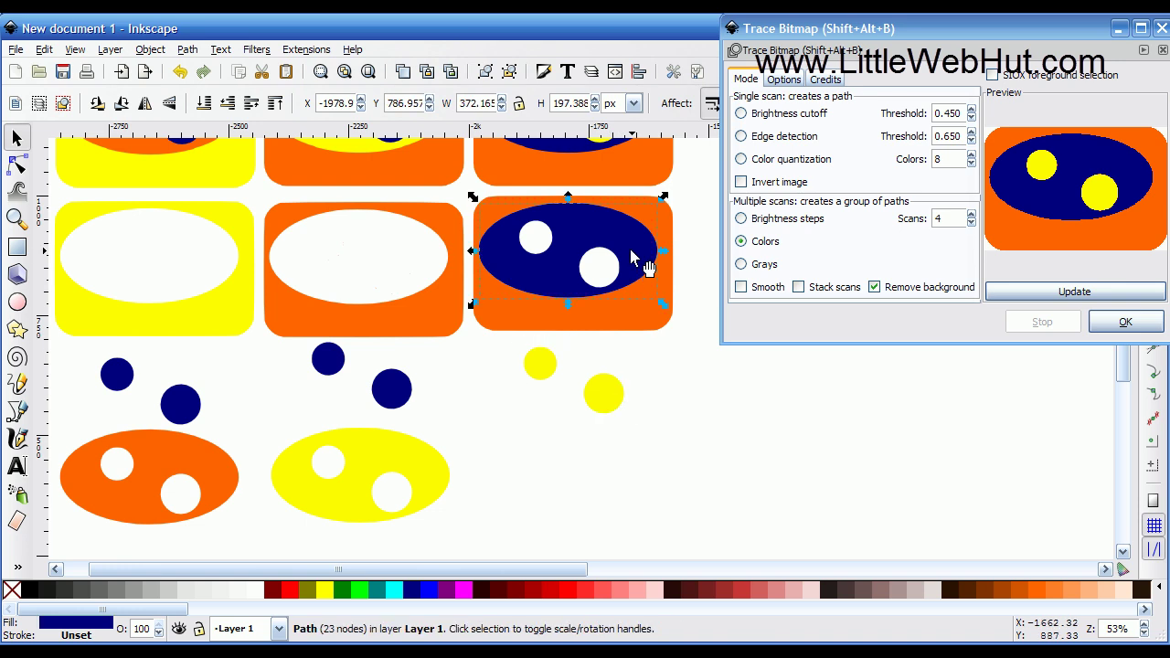
drag(635, 261, 653, 462)
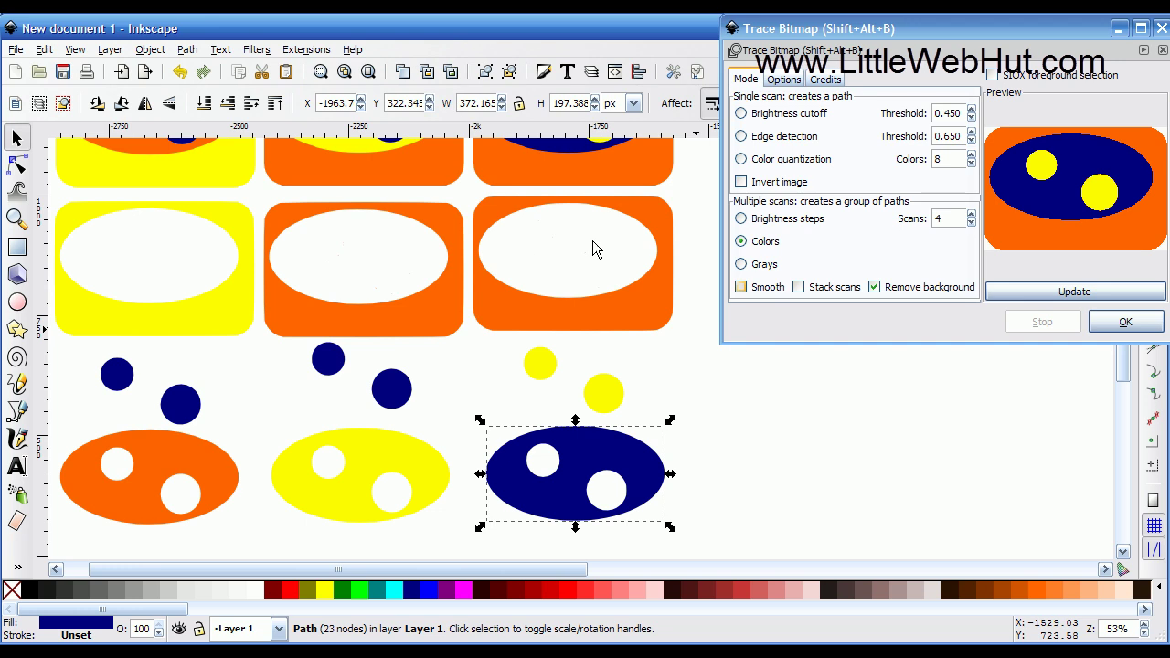
Trace the orange image with the yellow ellipse again with Stack scans off and place the traced copy in the empty area beside the artwork.
click(412, 167)
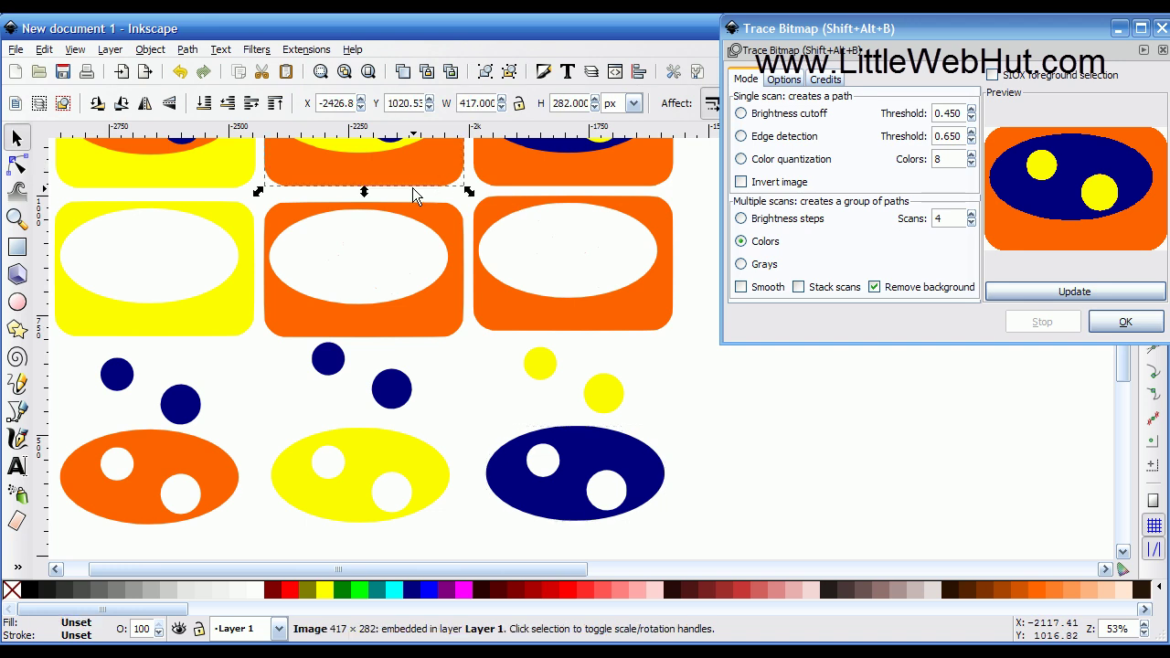
scroll(413, 189, up, 2)
scroll(412, 187, up, 1)
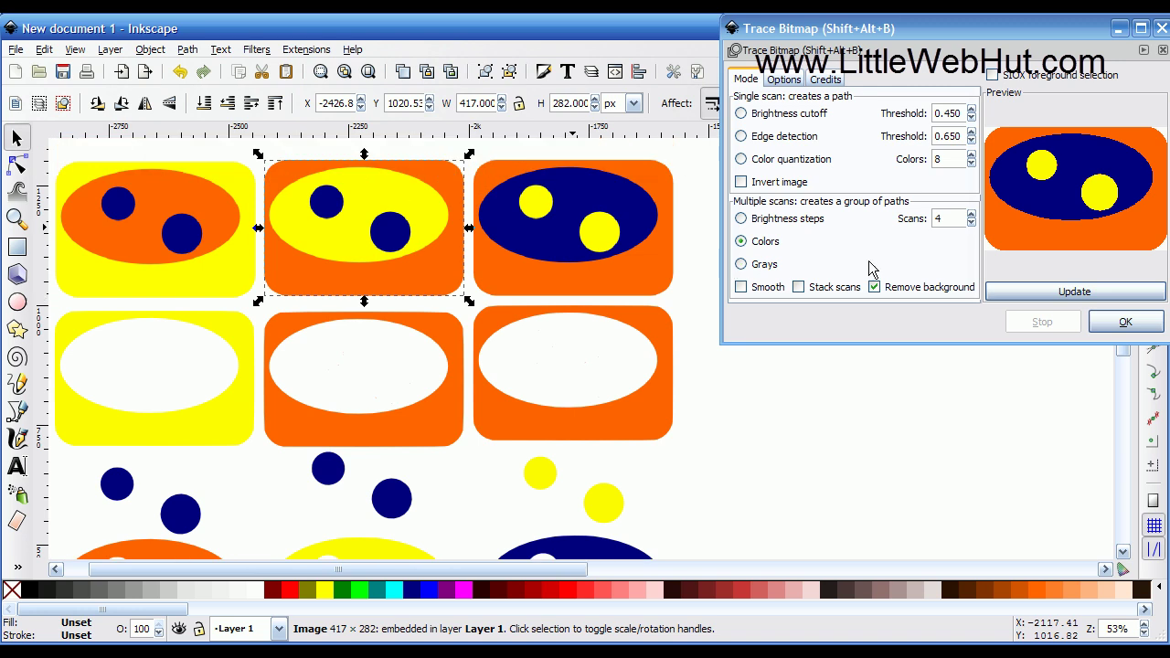
click(1119, 326)
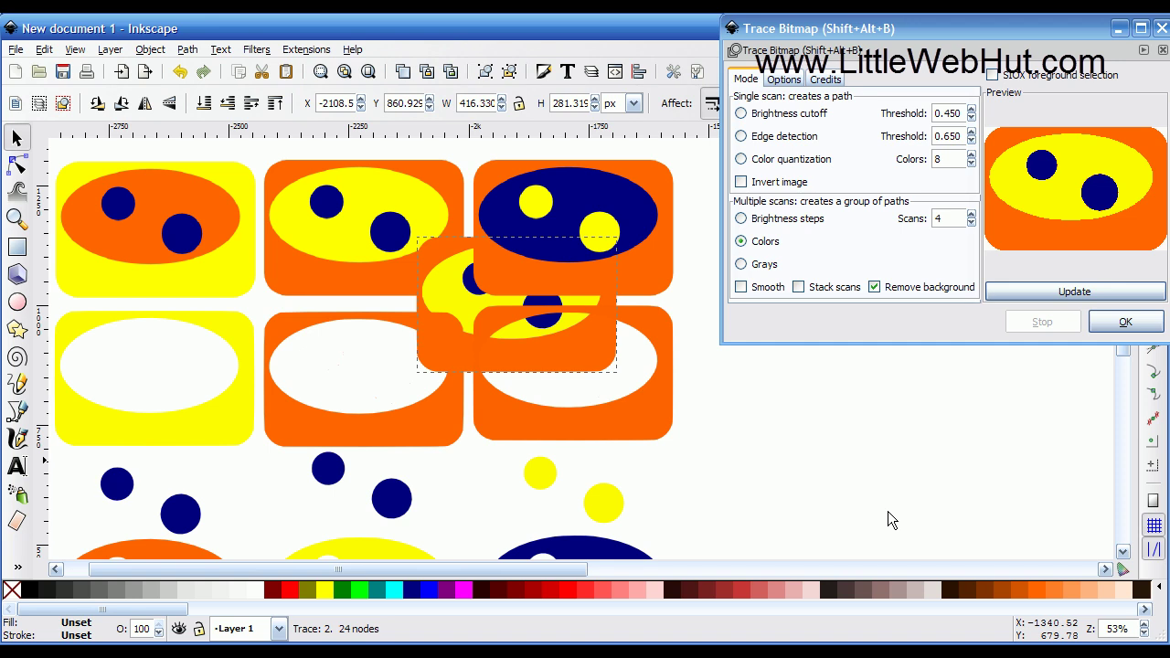
drag(658, 381, 838, 455)
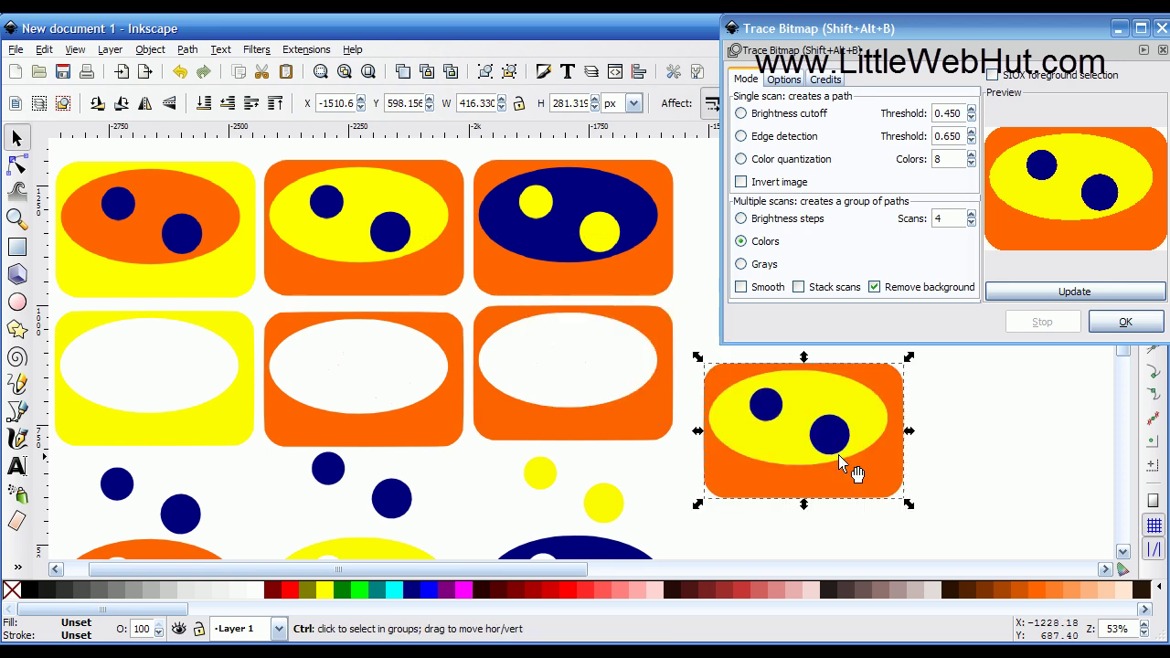
Examine the edge of the larger dark blue circle in the new unstacked trace for gaps between the colours.
click(840, 455)
scroll(839, 455, up, 2)
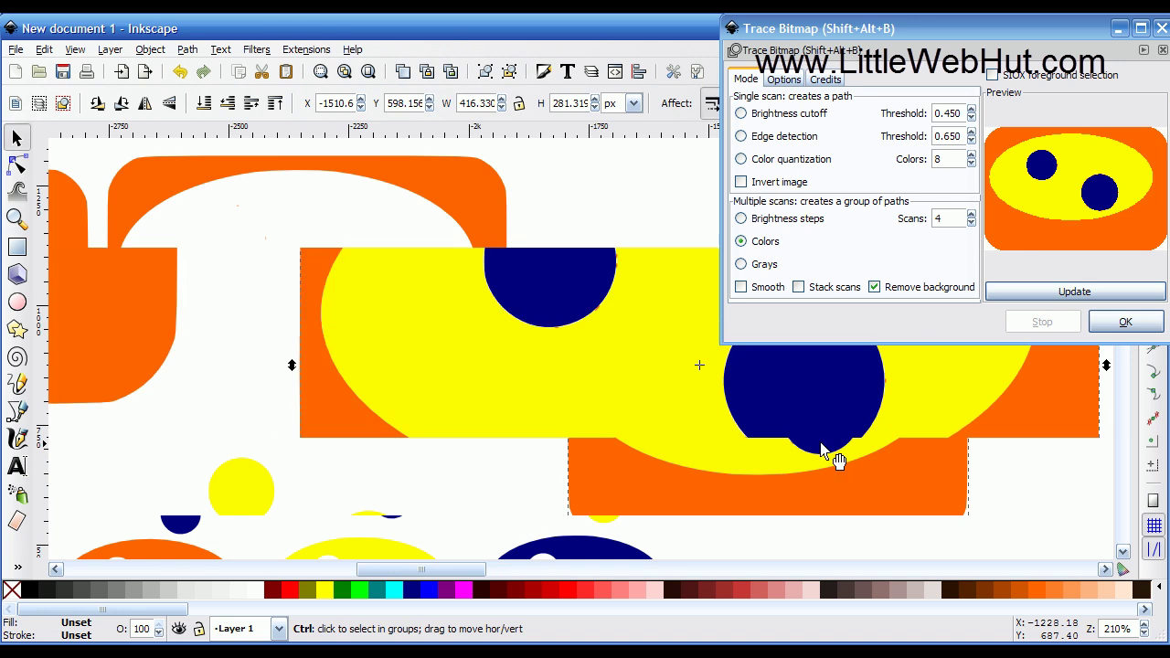
scroll(796, 454, up, 2)
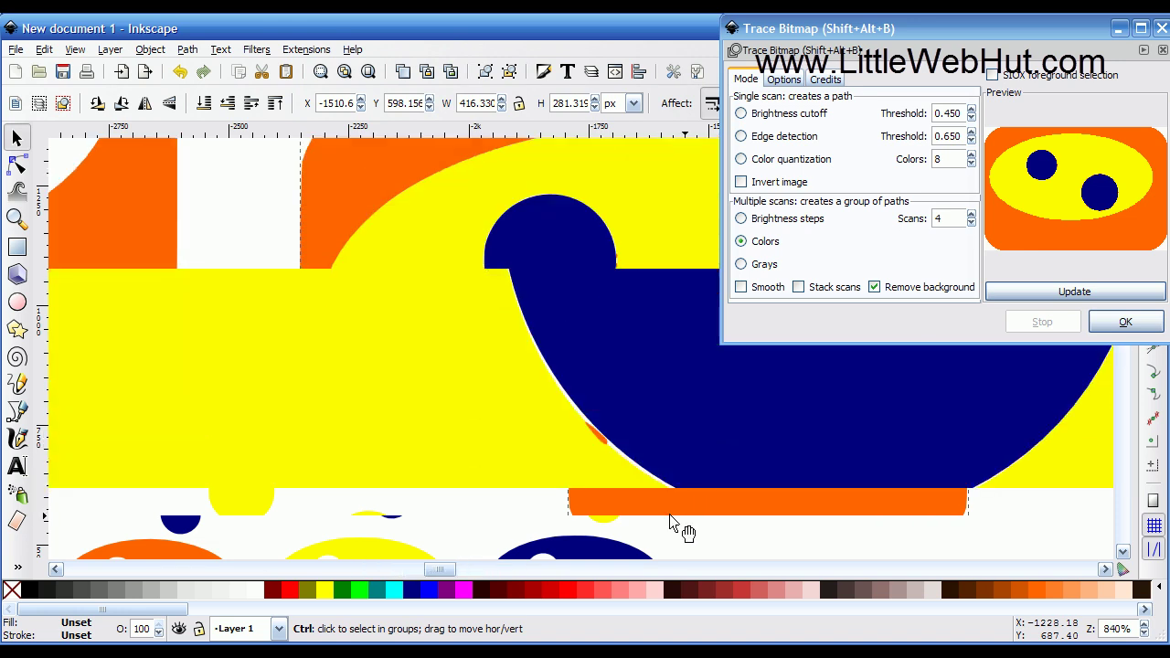
scroll(595, 512, up, 2)
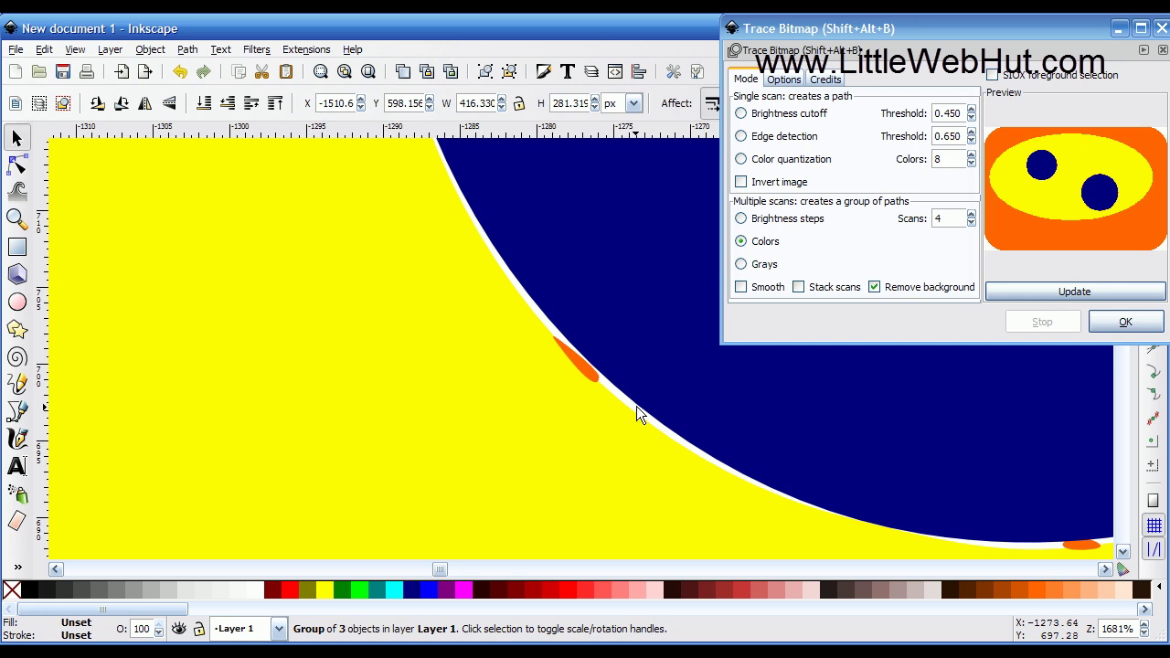
ctrl+scroll(645, 418, down, 2)
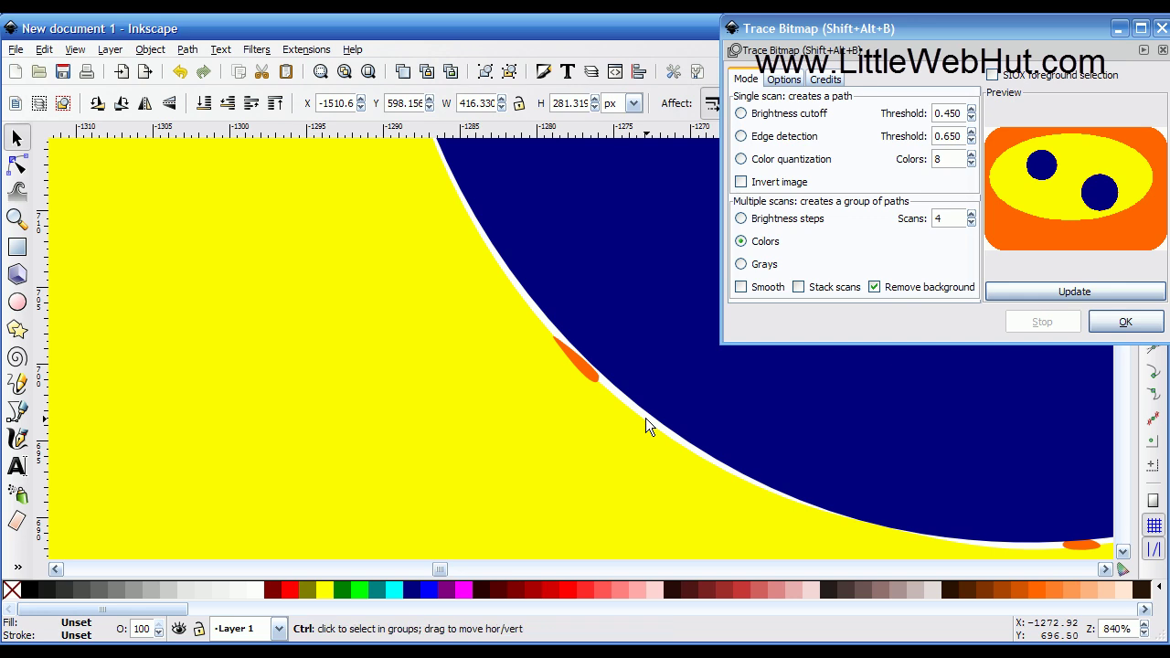
ctrl+scroll(646, 418, down, 2)
ctrl+scroll(646, 424, down, 6)
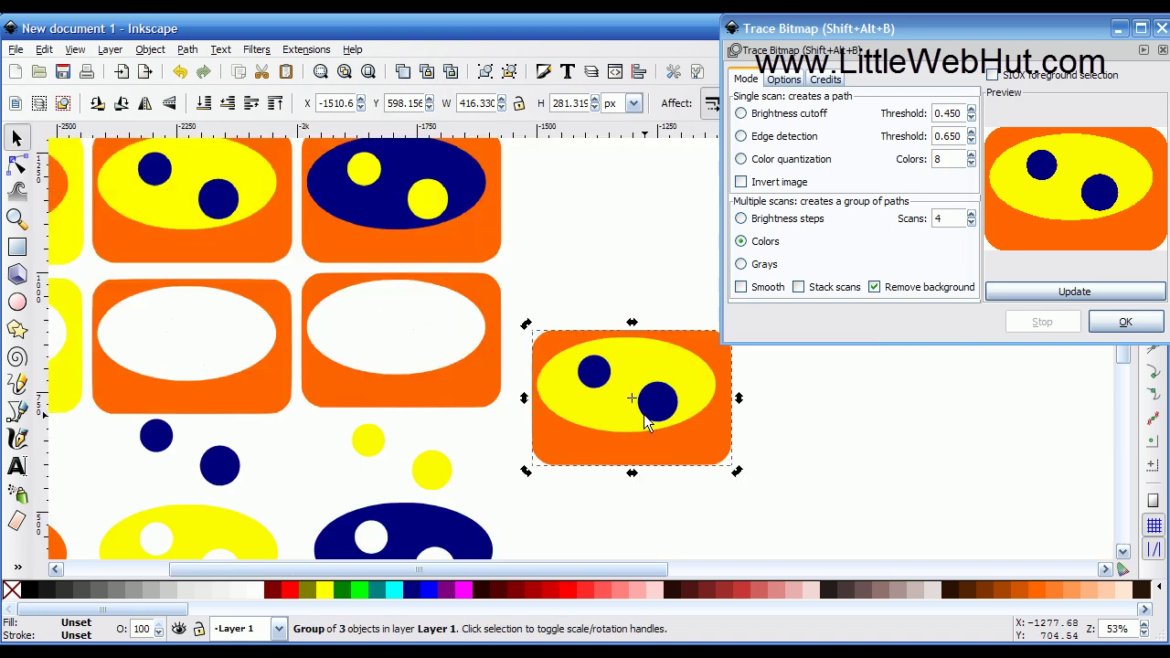
Replace the unstacked test trace with one of the same yellow-ellipse image traced with Stack scans on, placed in the same empty area.
key(Delete)
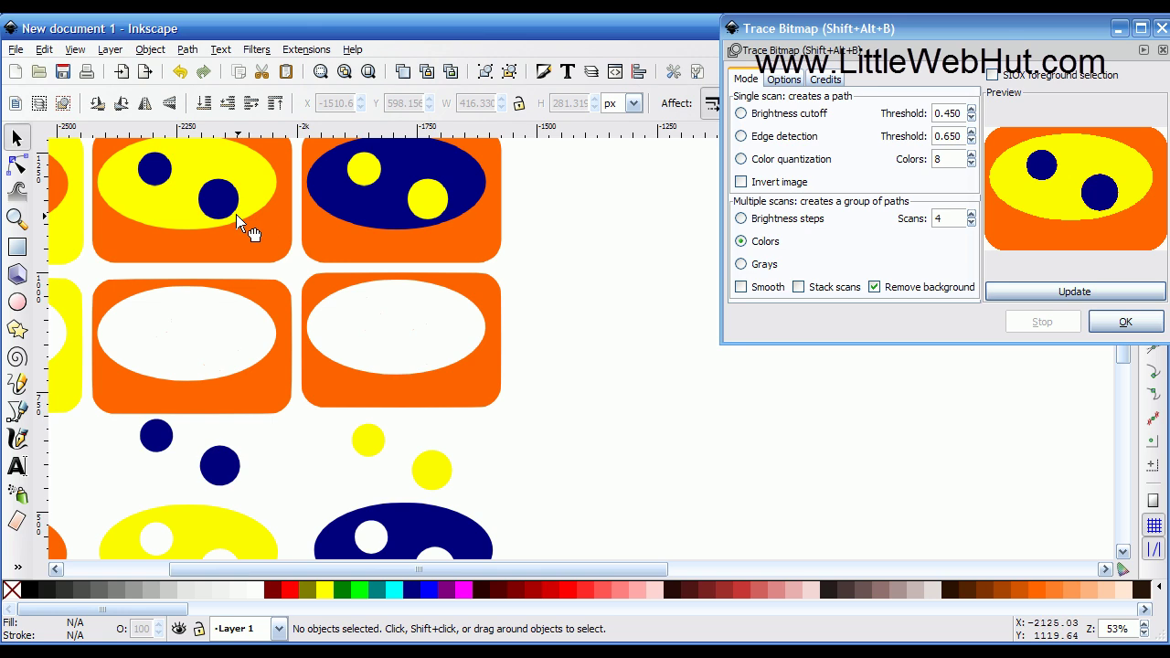
click(236, 218)
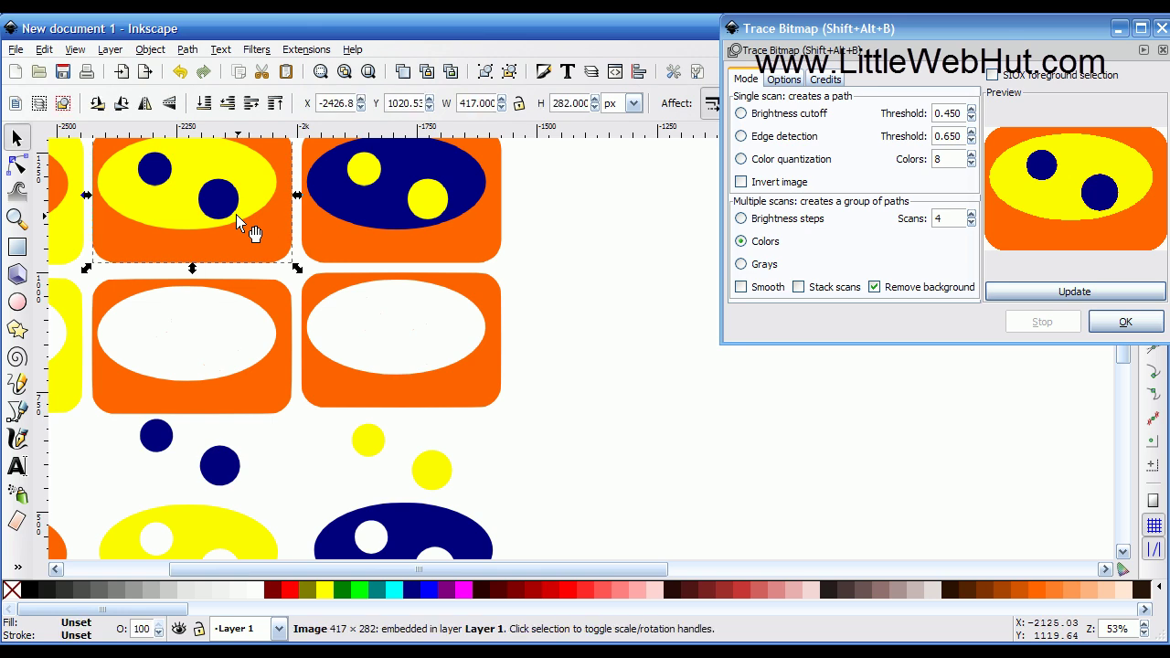
click(800, 288)
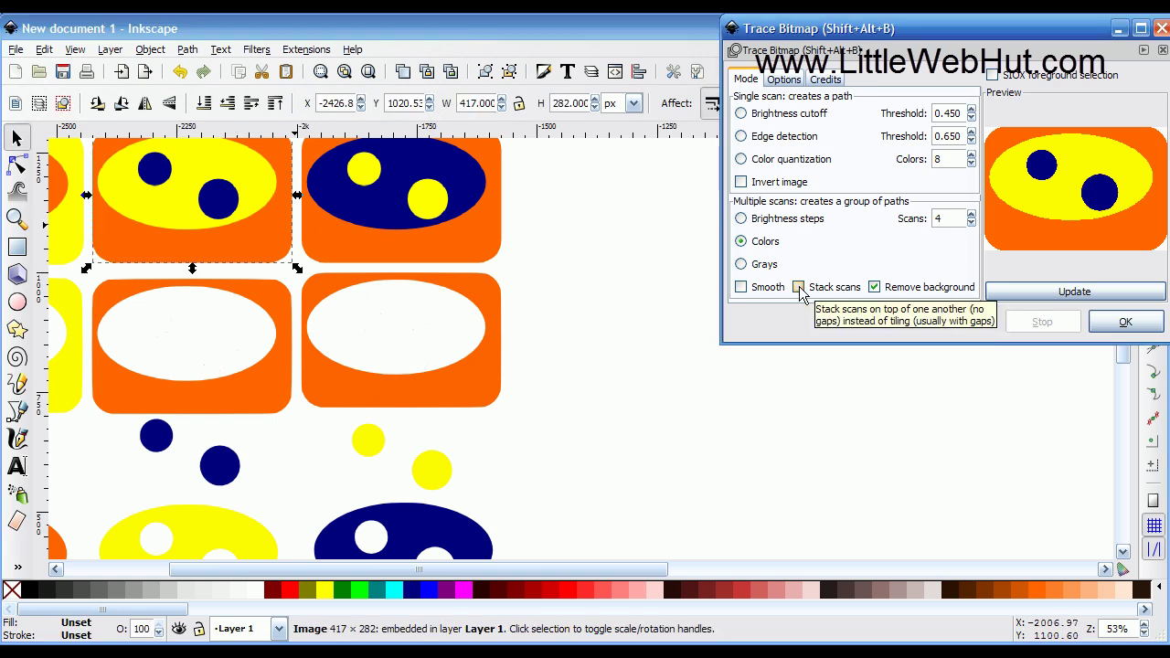
click(1115, 325)
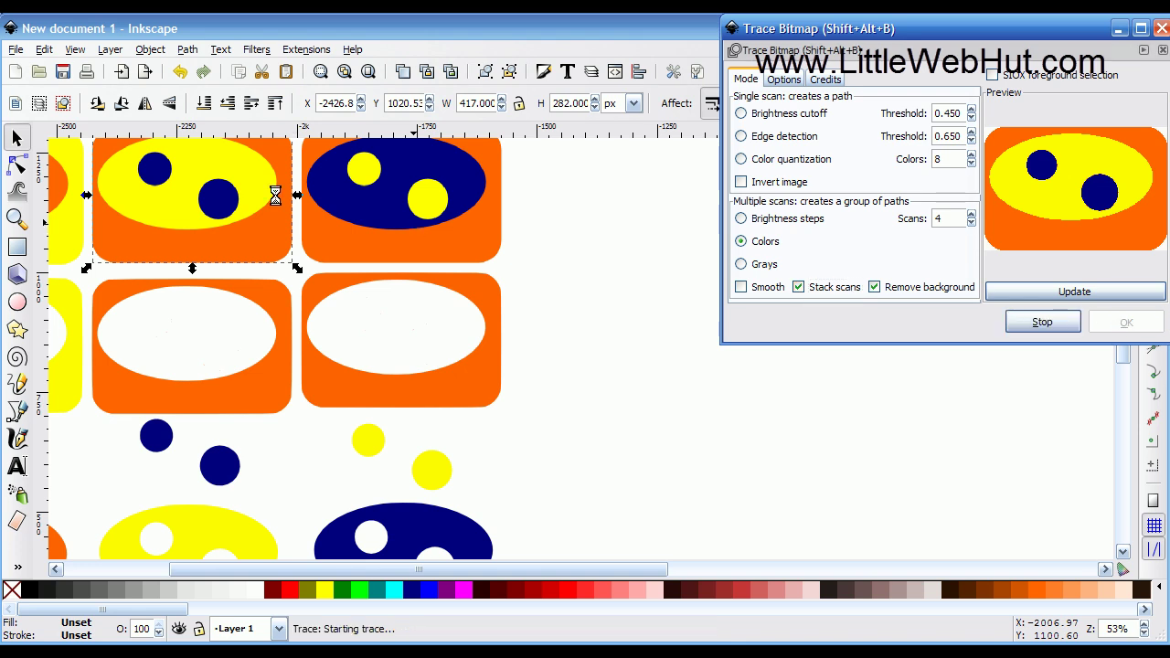
mouse_move(262, 237)
mouse_down()
mouse_move(541, 410)
mouse_move(673, 460)
mouse_up()
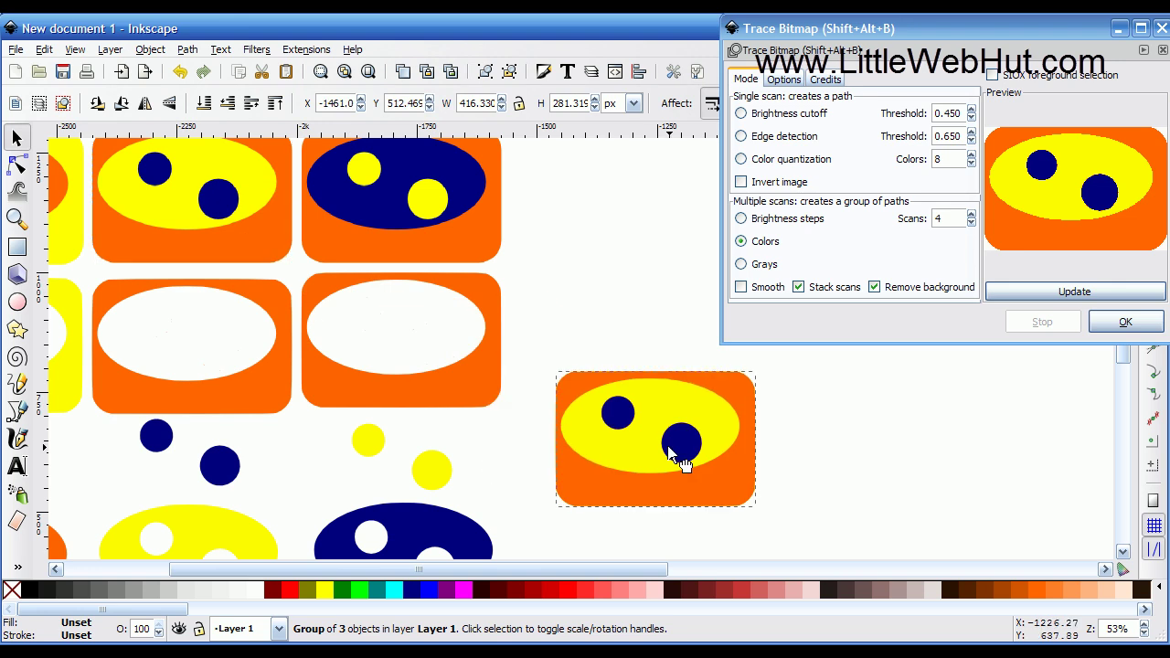
Examine the edge of the larger dark blue circle in the stacked trace for gaps between the colours.
ctrl+scroll(674, 466, up, 2)
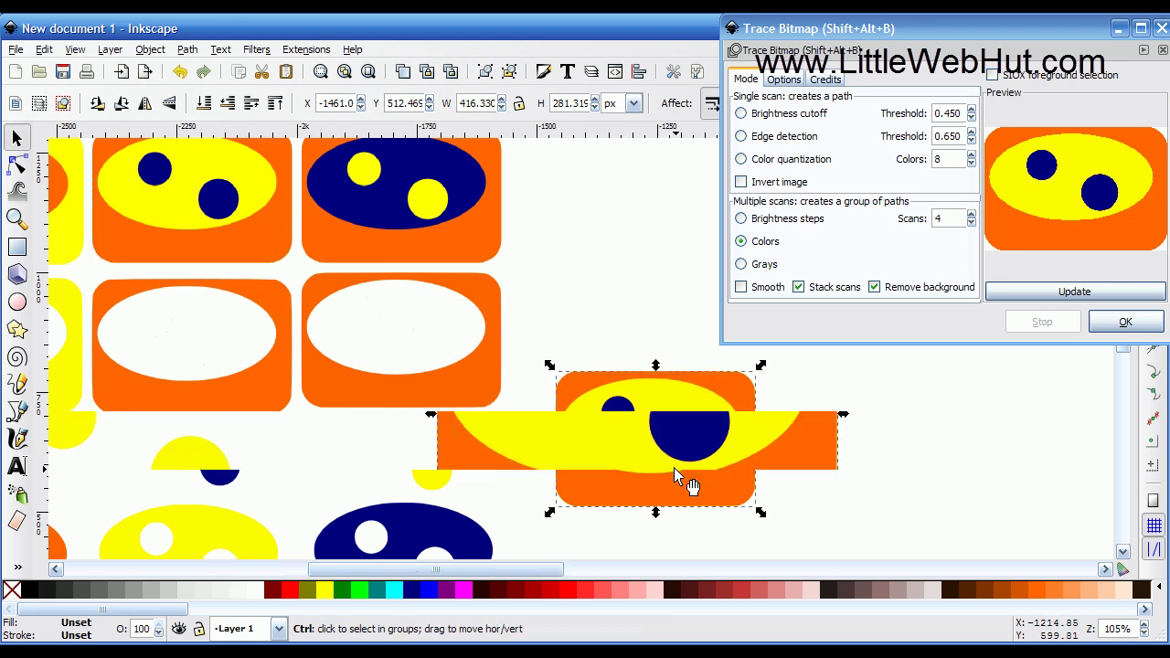
ctrl+scroll(674, 468, up, 4)
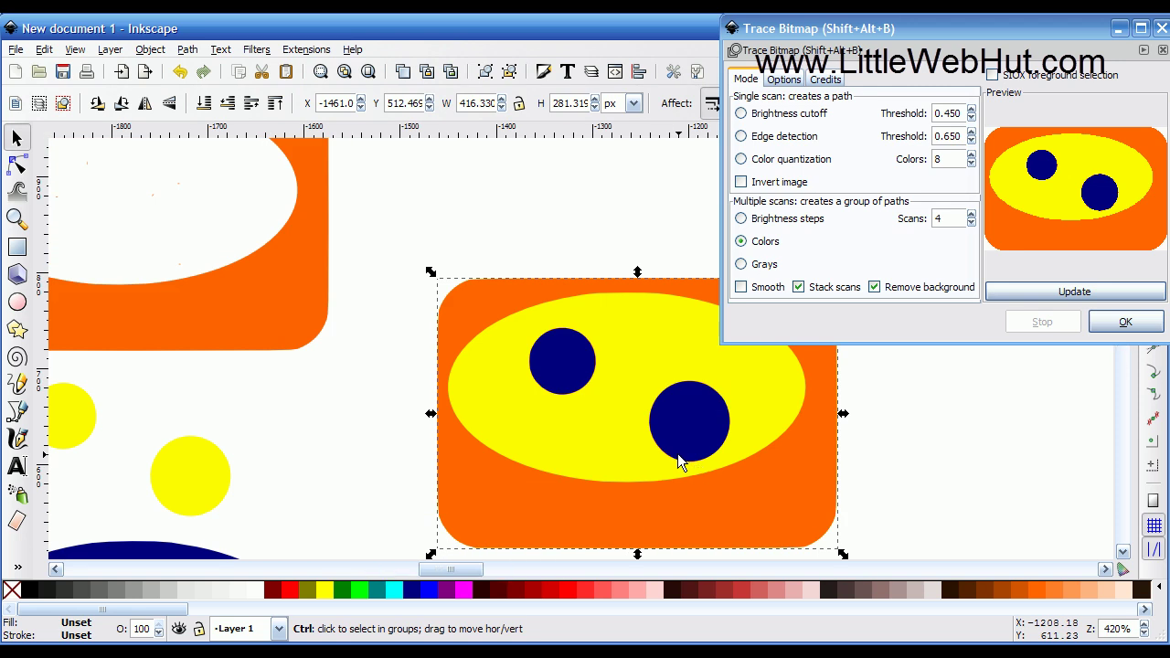
ctrl+scroll(674, 457, up, 2)
scroll(672, 467, up, 2)
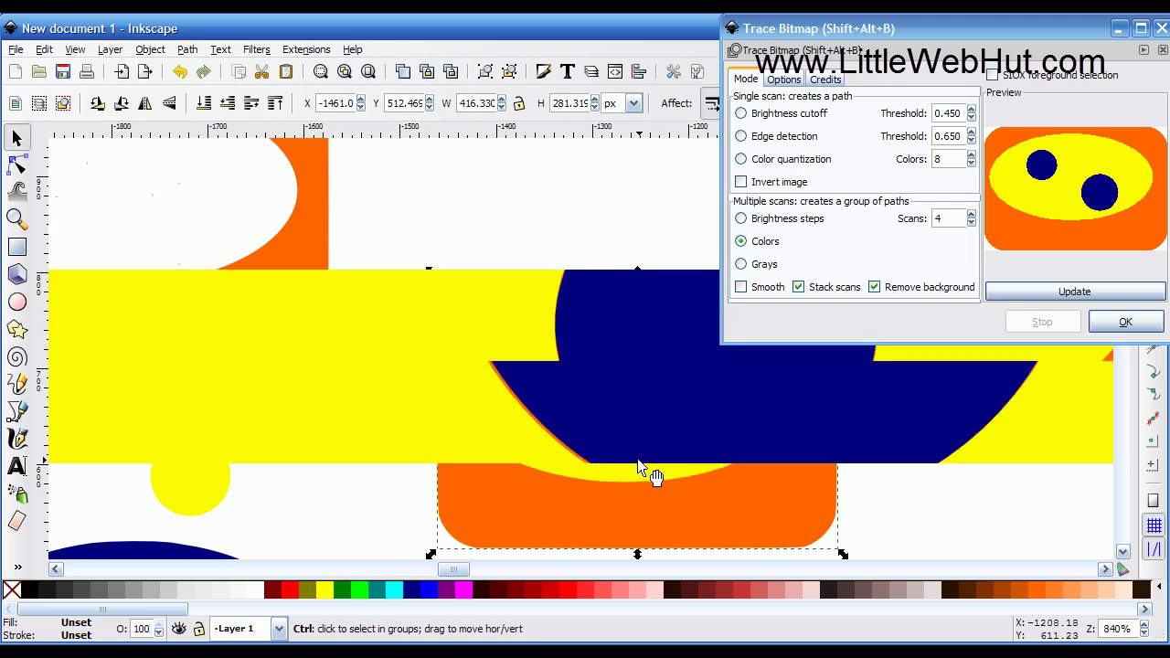
scroll(573, 466, up, 2)
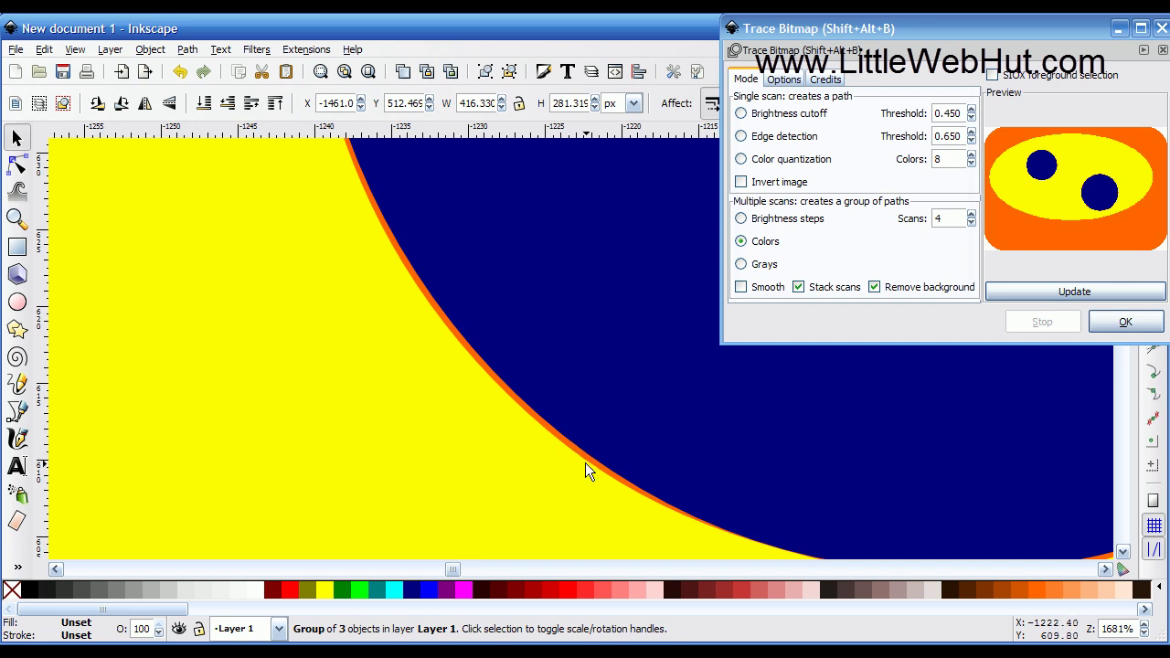
ctrl+scroll(578, 462, down, 2)
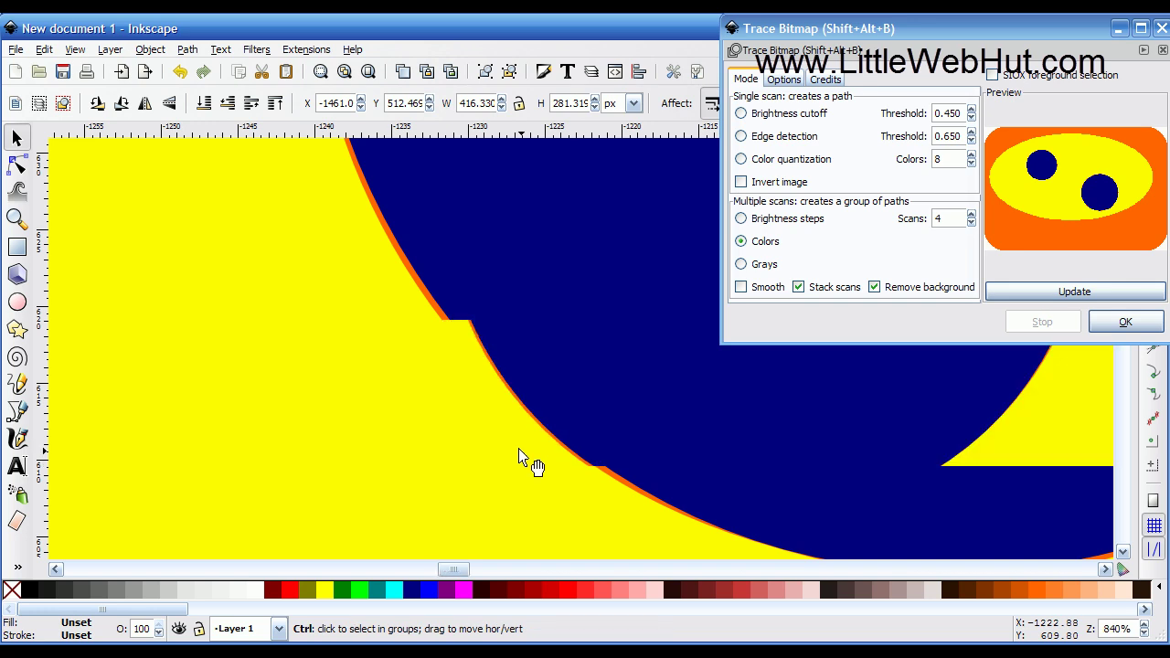
ctrl+scroll(512, 463, down, 4)
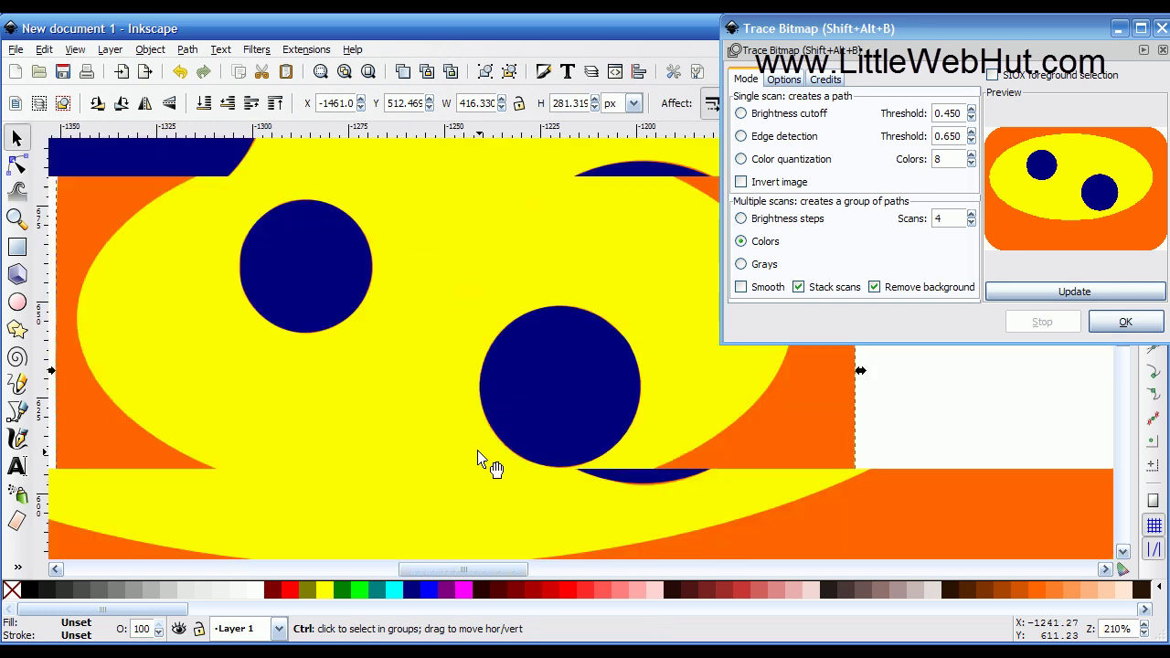
ctrl+scroll(394, 444, down, 1)
ctrl+scroll(389, 448, down, 1)
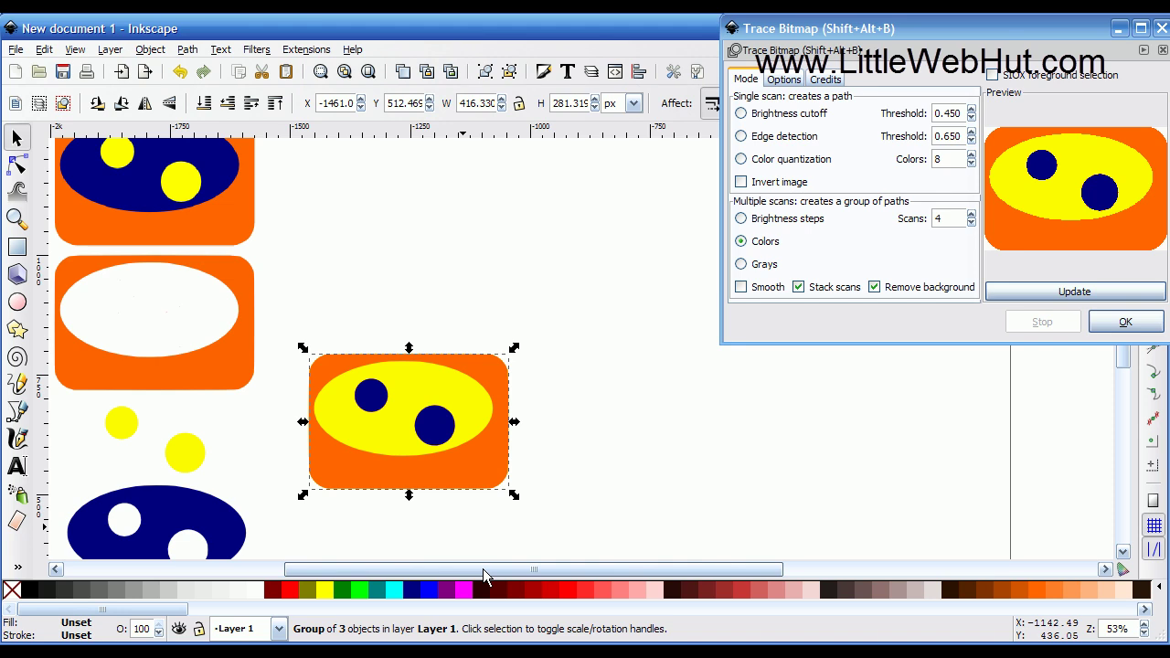
Import car.JPG as an embedded image and place it on the empty canvas above the traced artwork.
drag(485, 574, 265, 548)
scroll(402, 461, up, 4)
scroll(483, 438, up, 6)
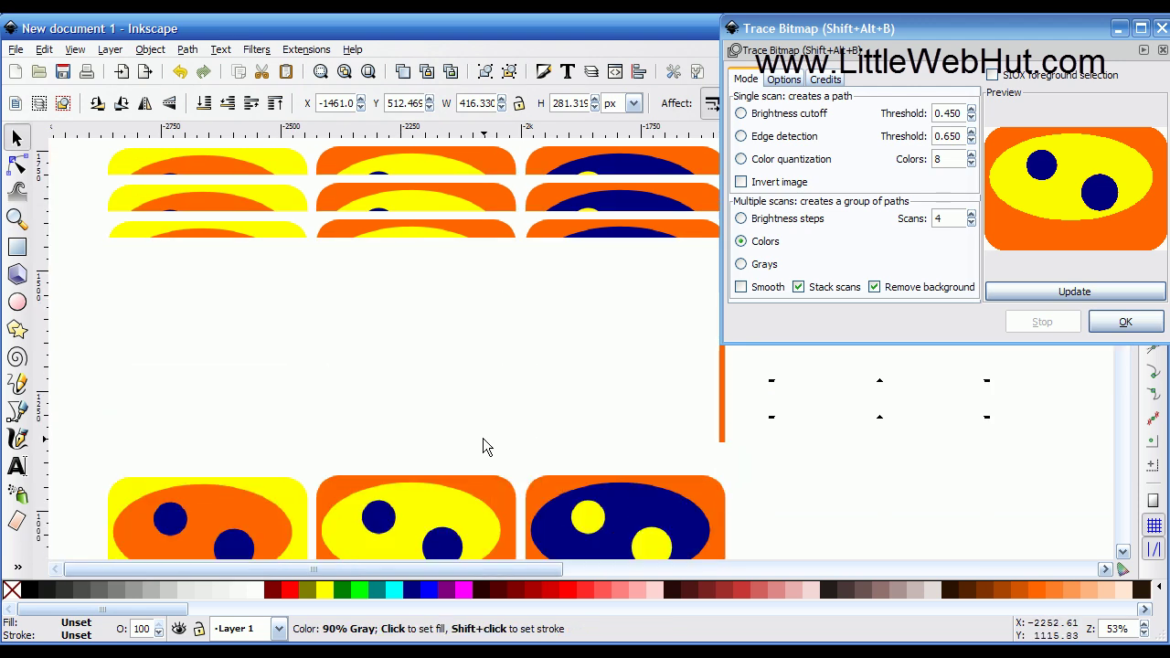
scroll(485, 440, up, 3)
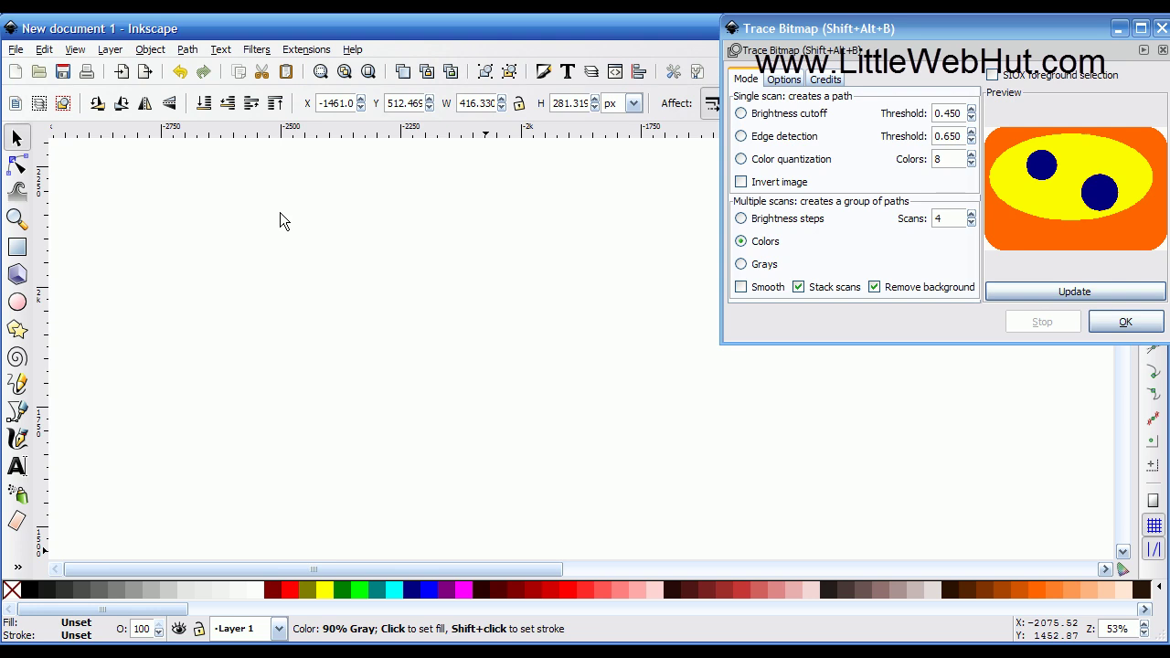
click(15, 50)
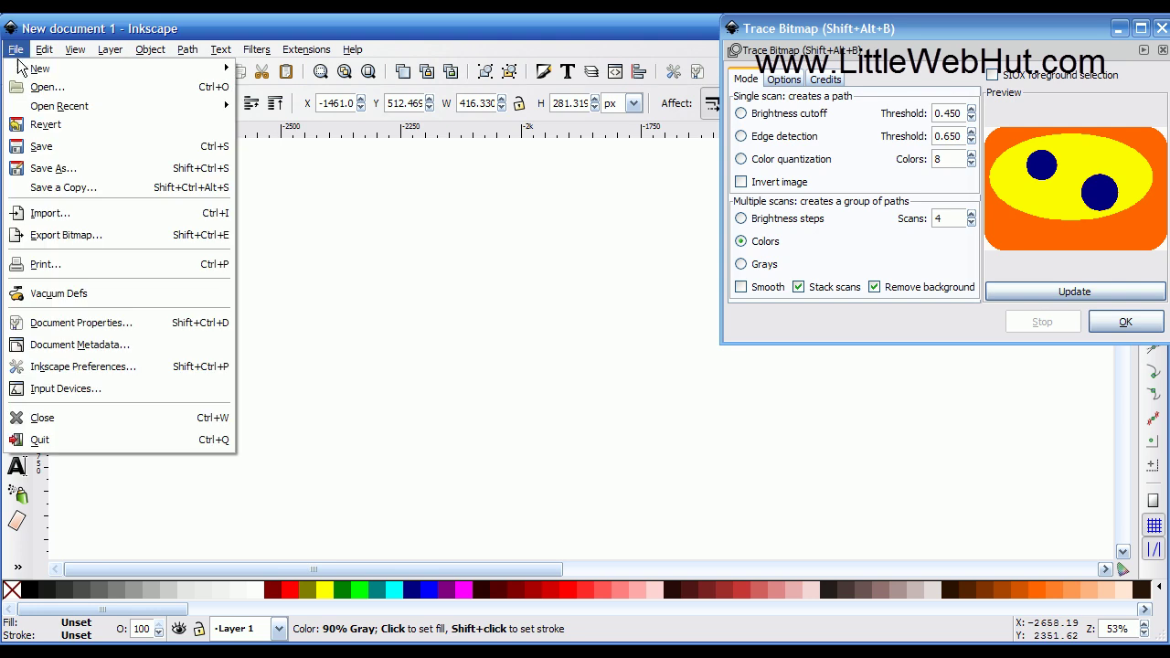
click(58, 212)
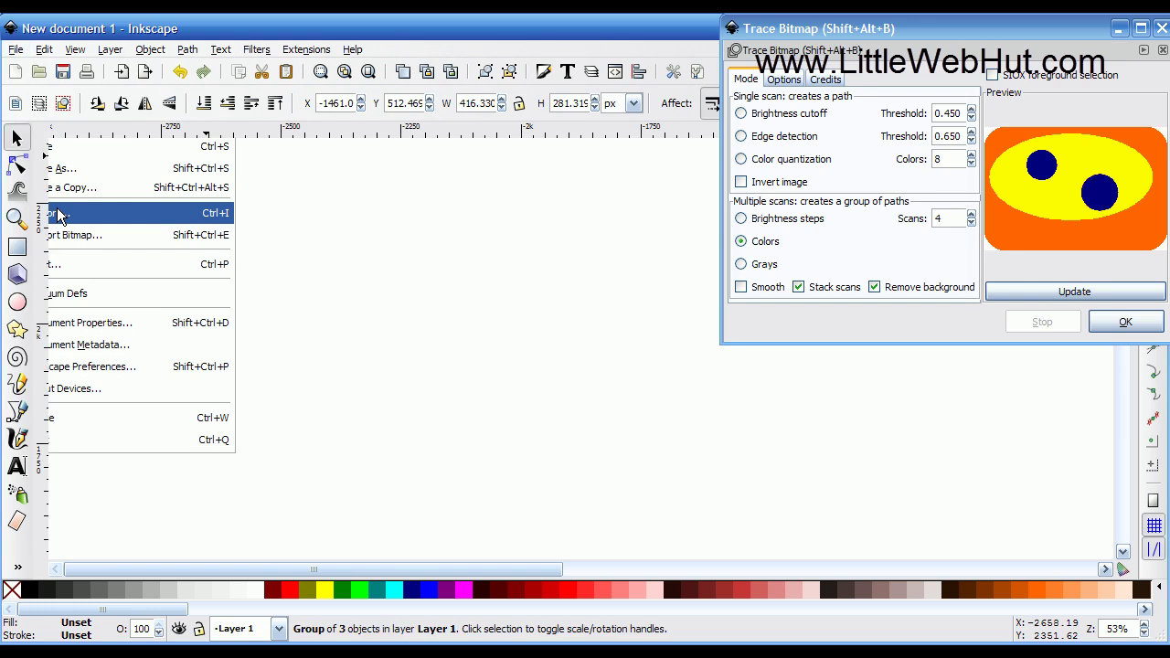
click(126, 155)
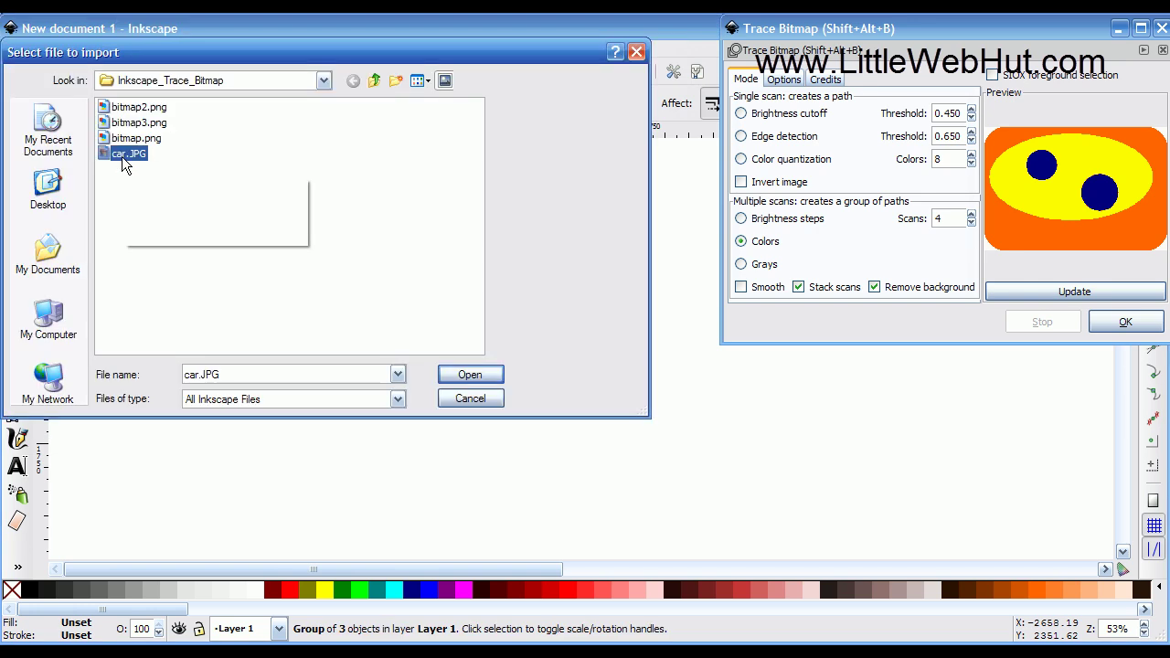
click(469, 374)
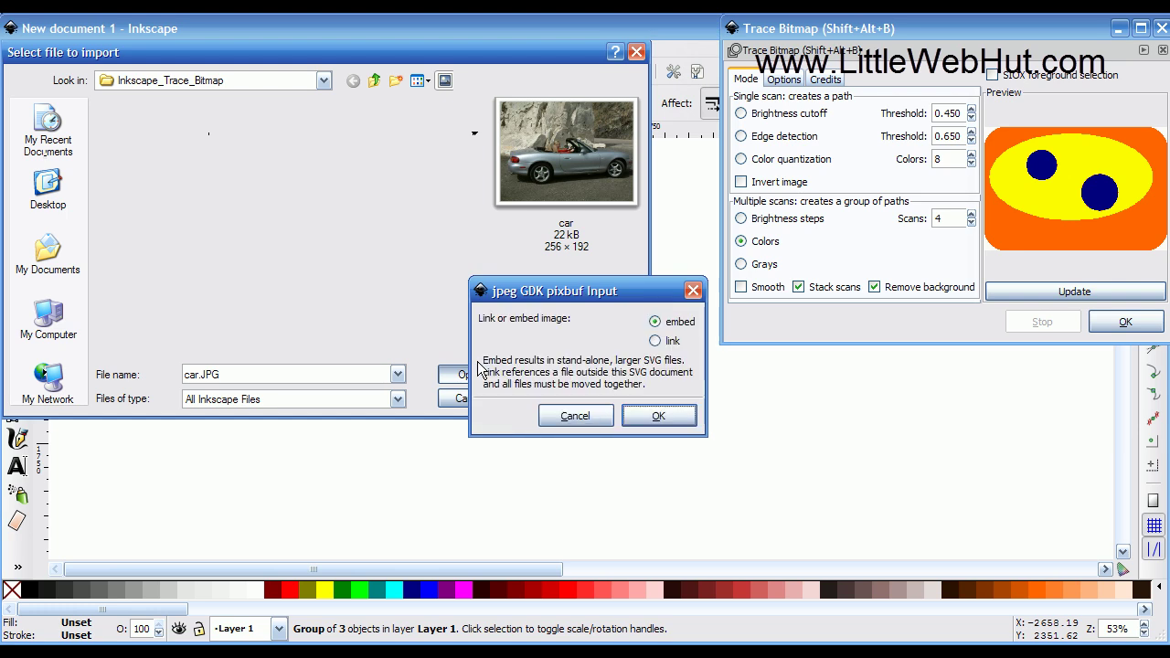
click(668, 417)
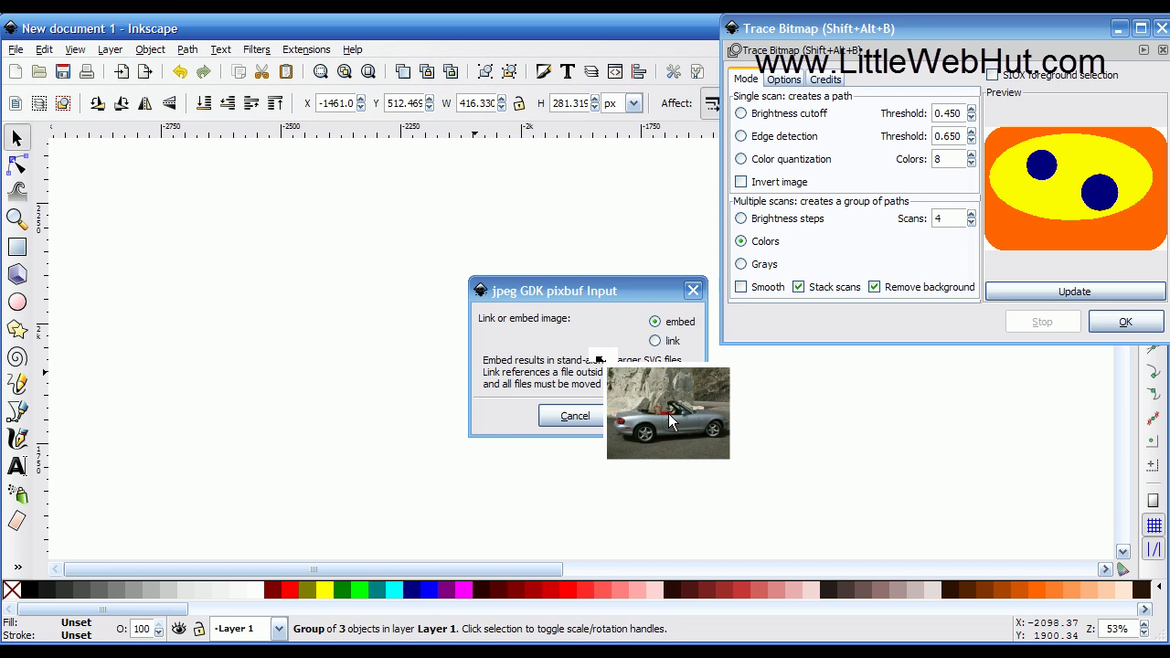
drag(640, 403, 290, 205)
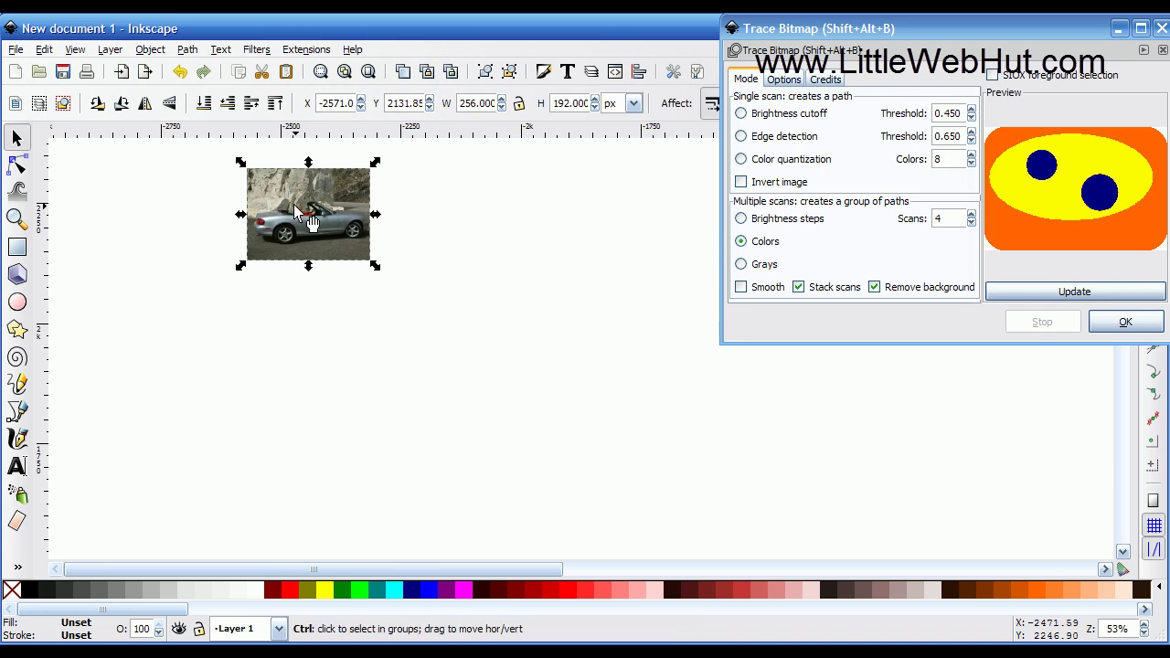
Trace the car photo in Colors mode with 12 scans, keeping Stack scans and Remove background on.
scroll(295, 205, up, 2)
scroll(384, 261, down, 1)
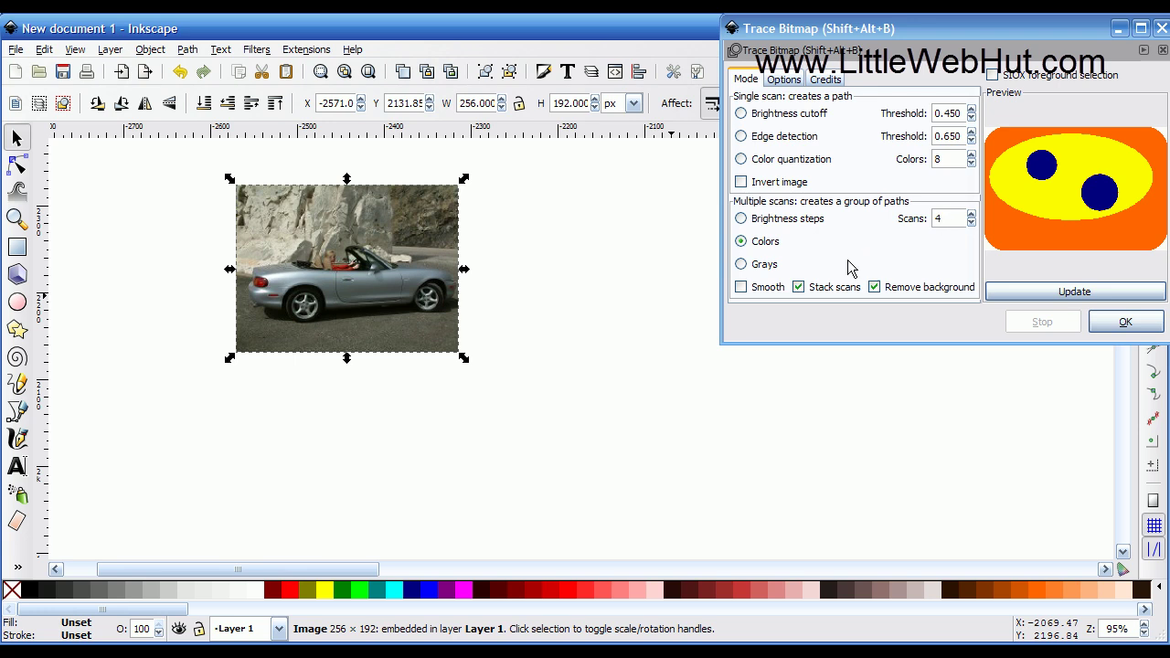
double_click(934, 219)
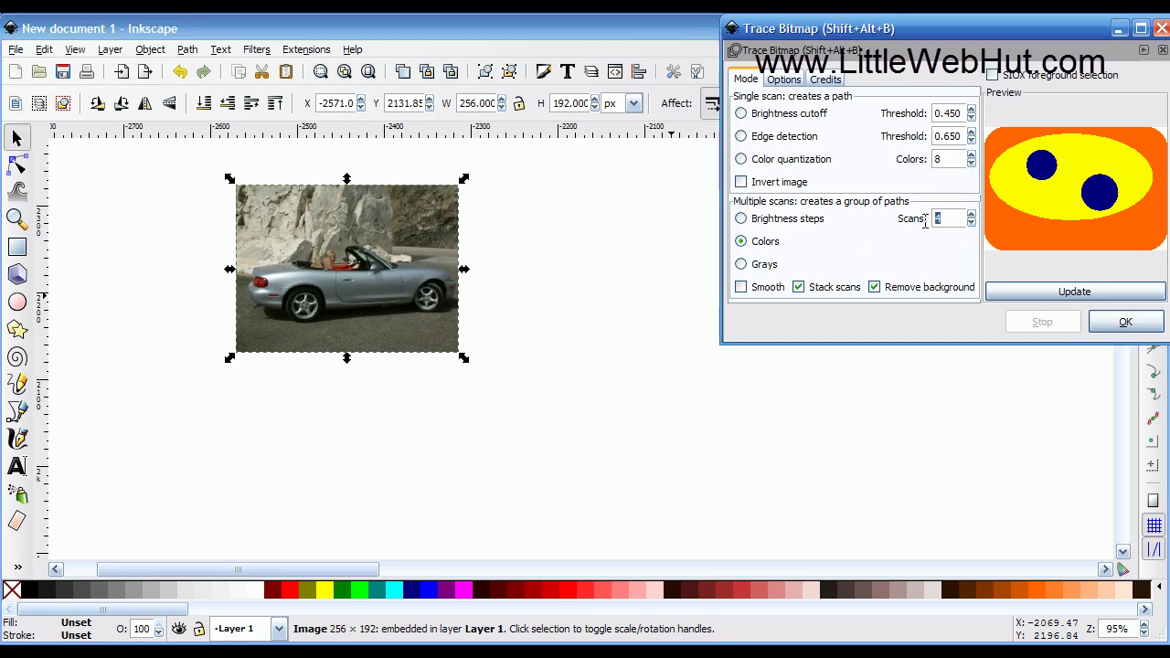
text(12)
click(1125, 322)
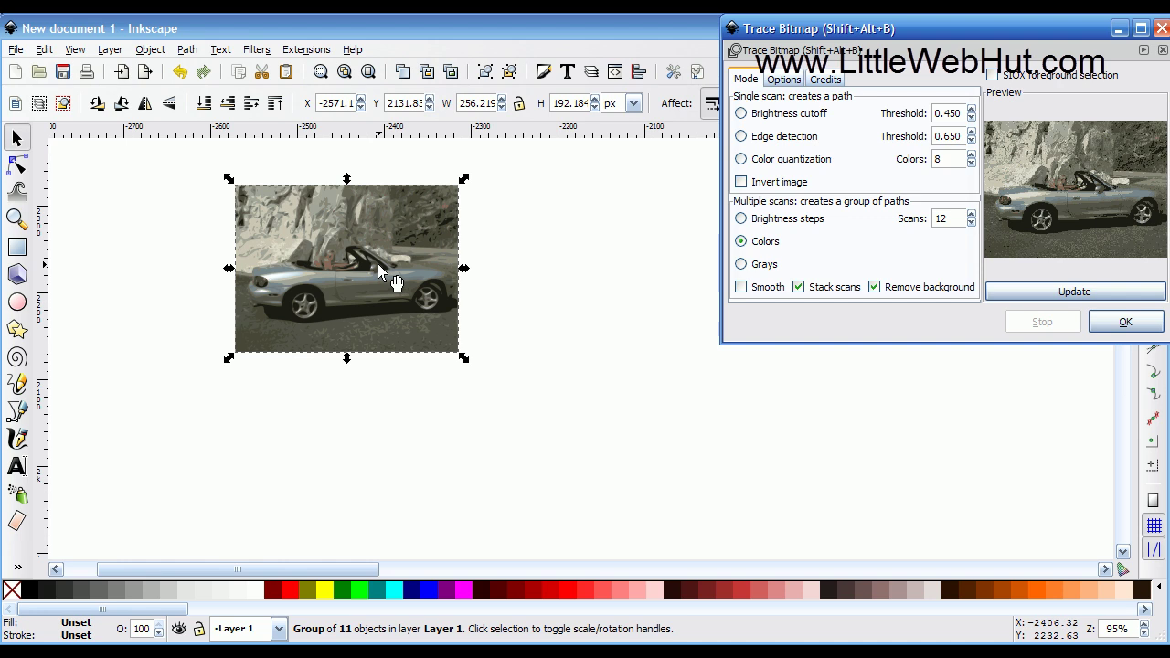
Move the stacked car trace below the photo, and trace the photo again in Colors mode with 12 scans and Stack scans off.
mouse_move(334, 340)
mouse_down()
mouse_move(265, 407)
mouse_move(235, 486)
mouse_up()
click(348, 287)
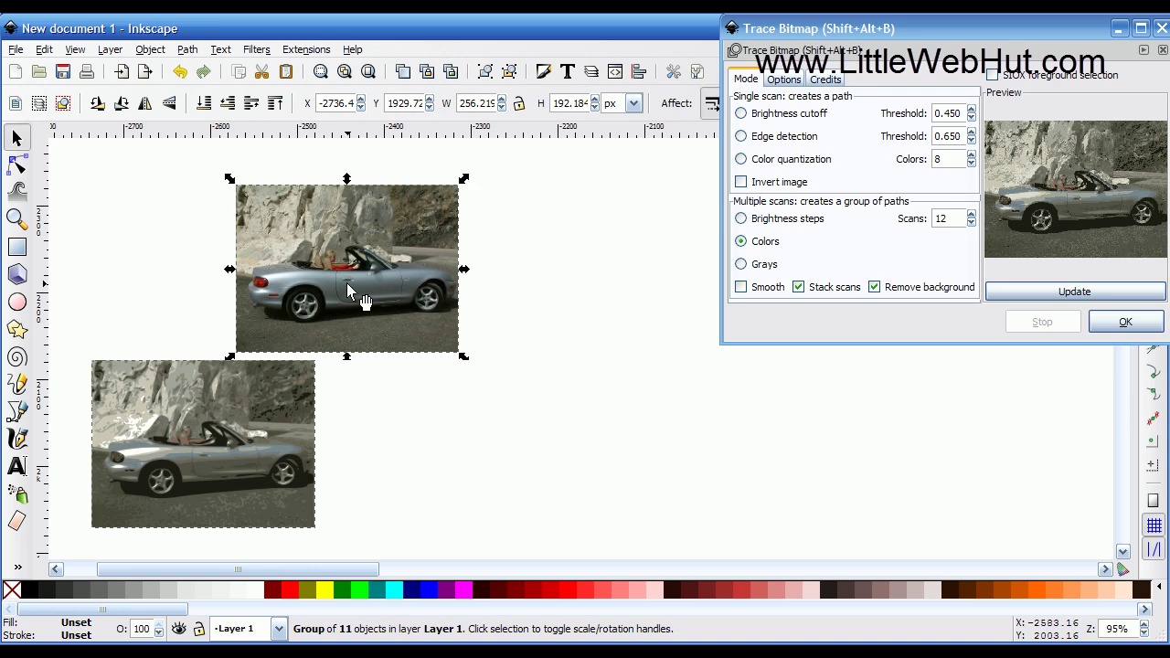
click(800, 288)
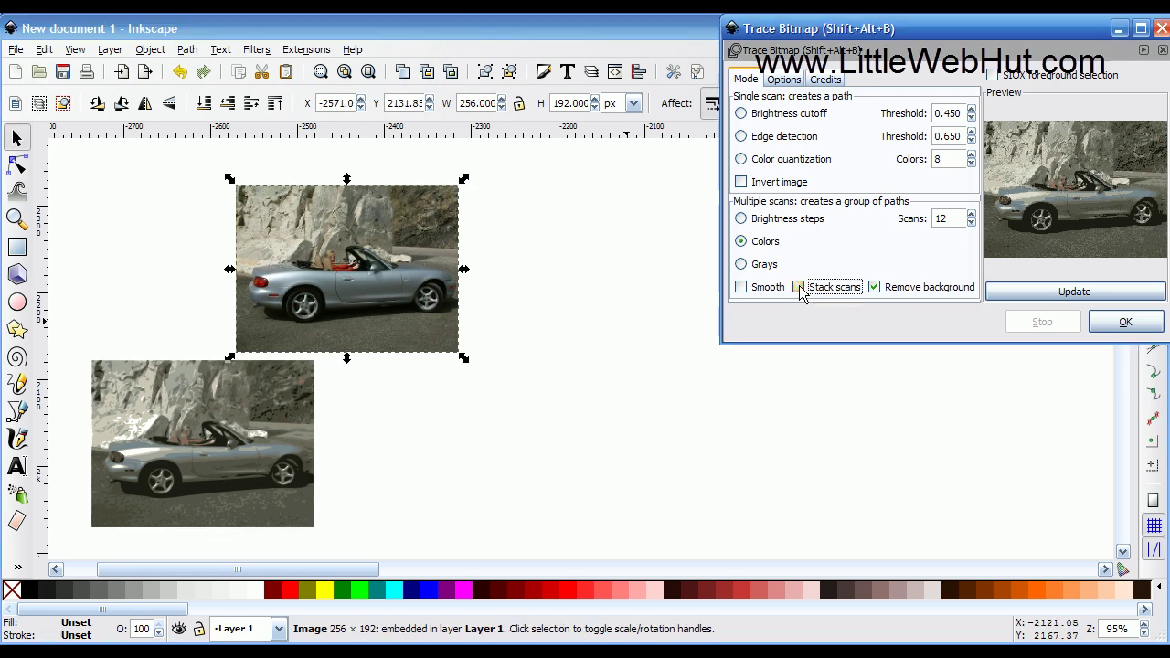
click(1126, 323)
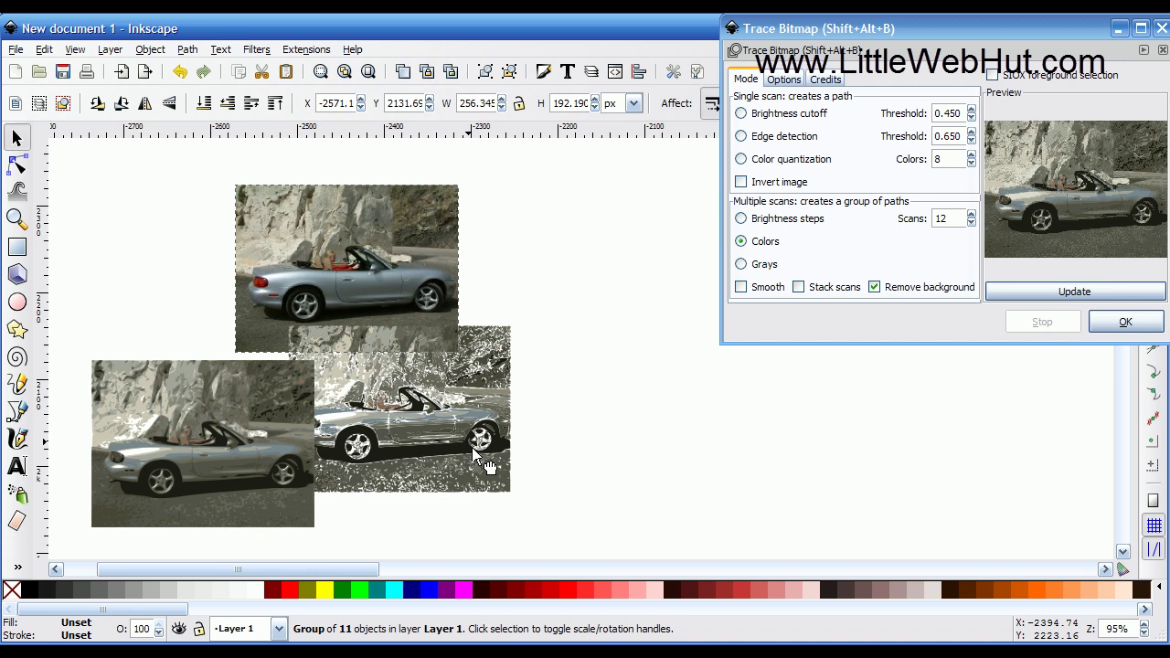
Place the unstacked car trace beside the stacked one and close Trace Bitmap to compare the two traces.
click(473, 445)
scroll(439, 421, down, 2)
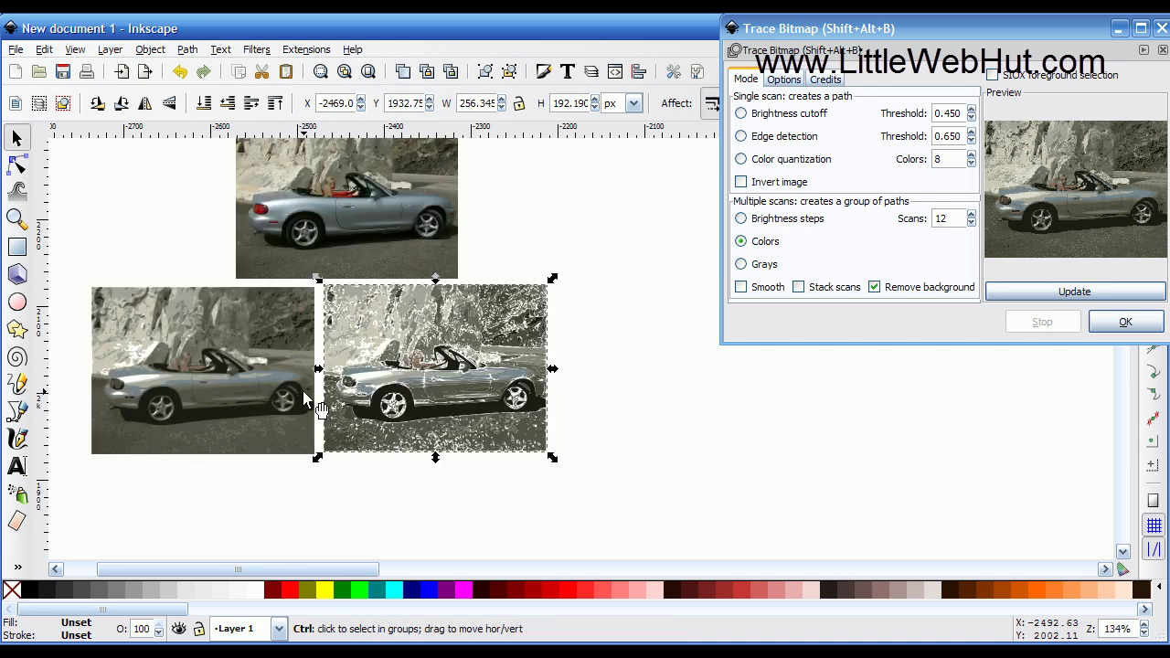
scroll(305, 399, up, 1)
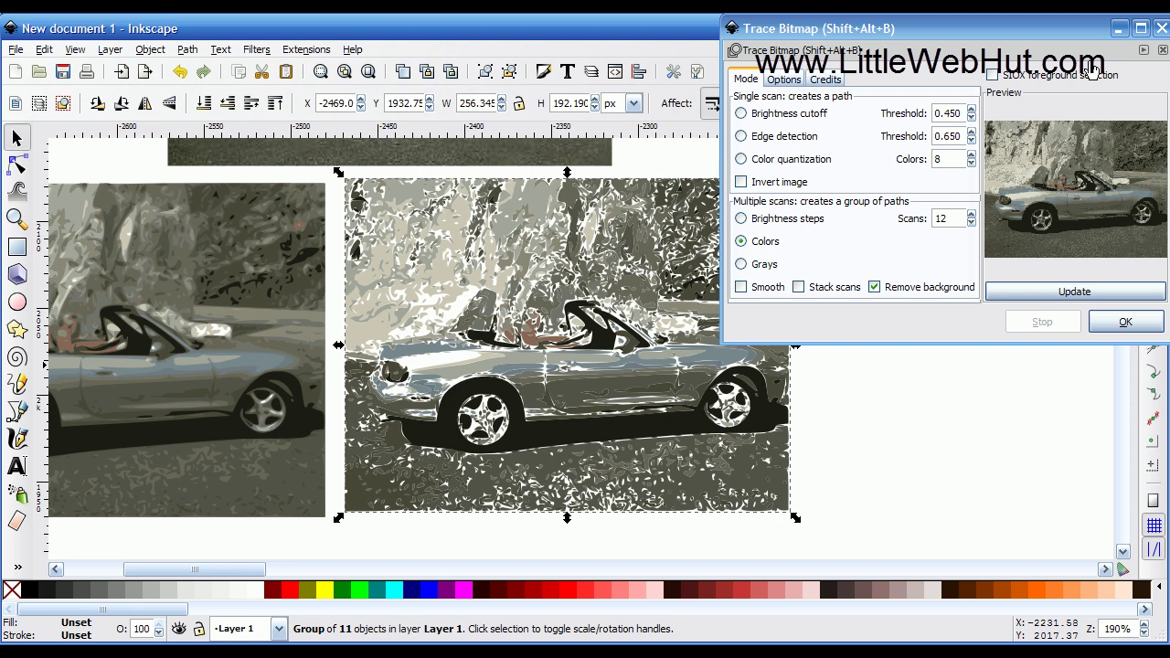
click(1158, 30)
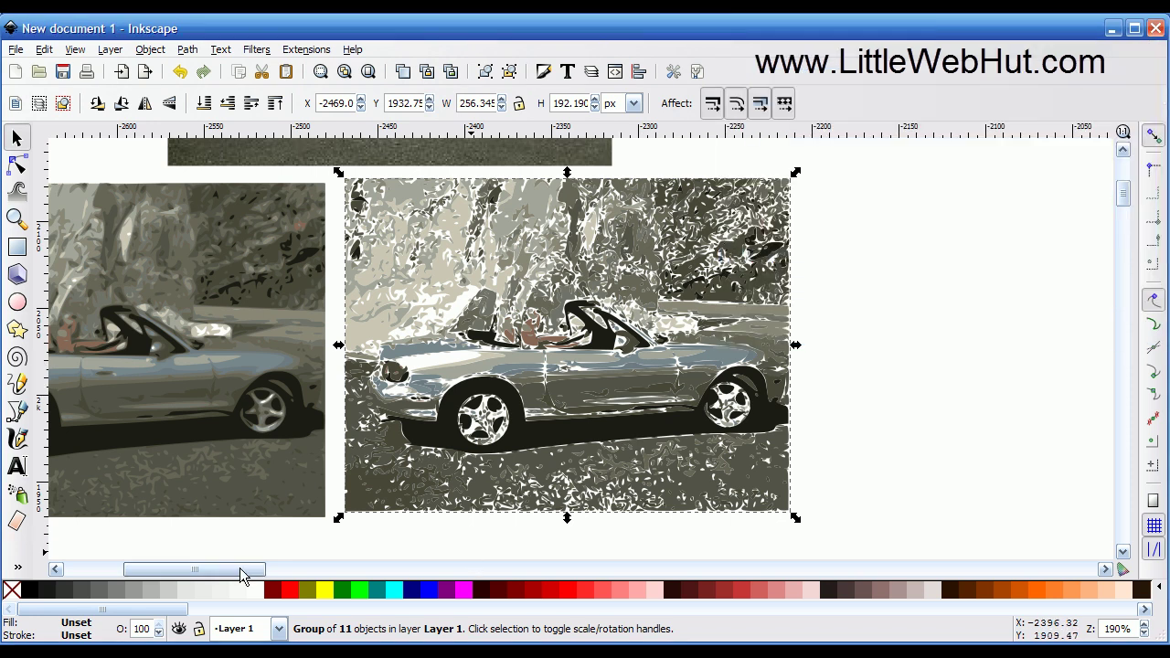
drag(242, 574, 216, 572)
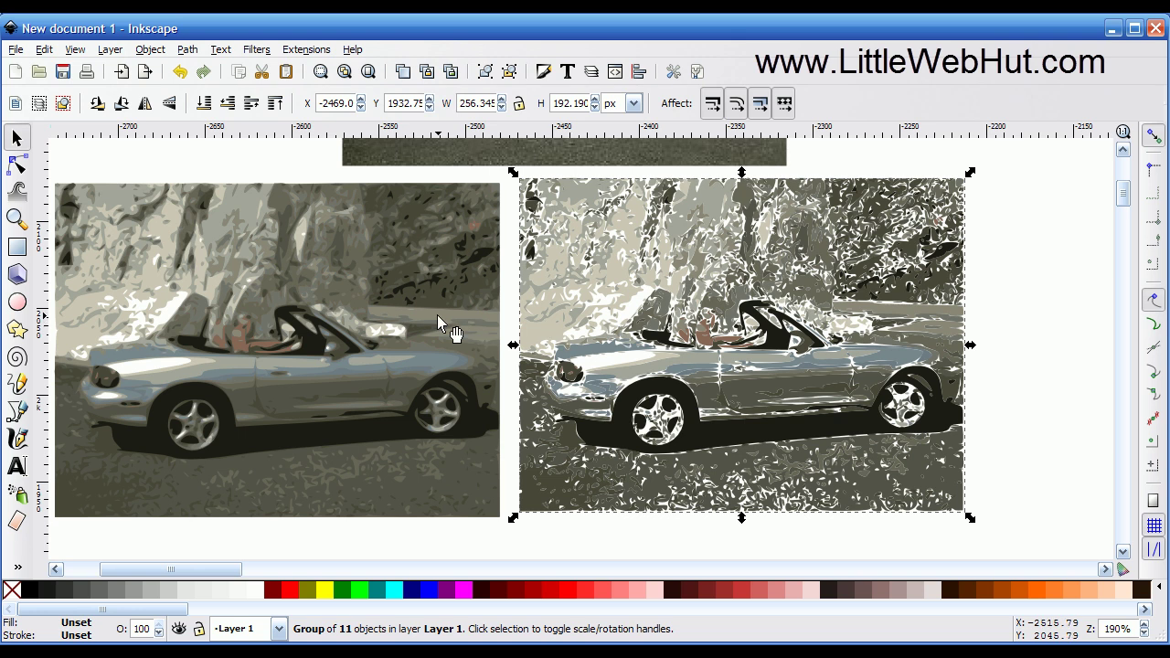
Draw a rectangle about 259 by 197 px over the unstacked trace, lower it behind everything and fill it dark grey.
click(16, 247)
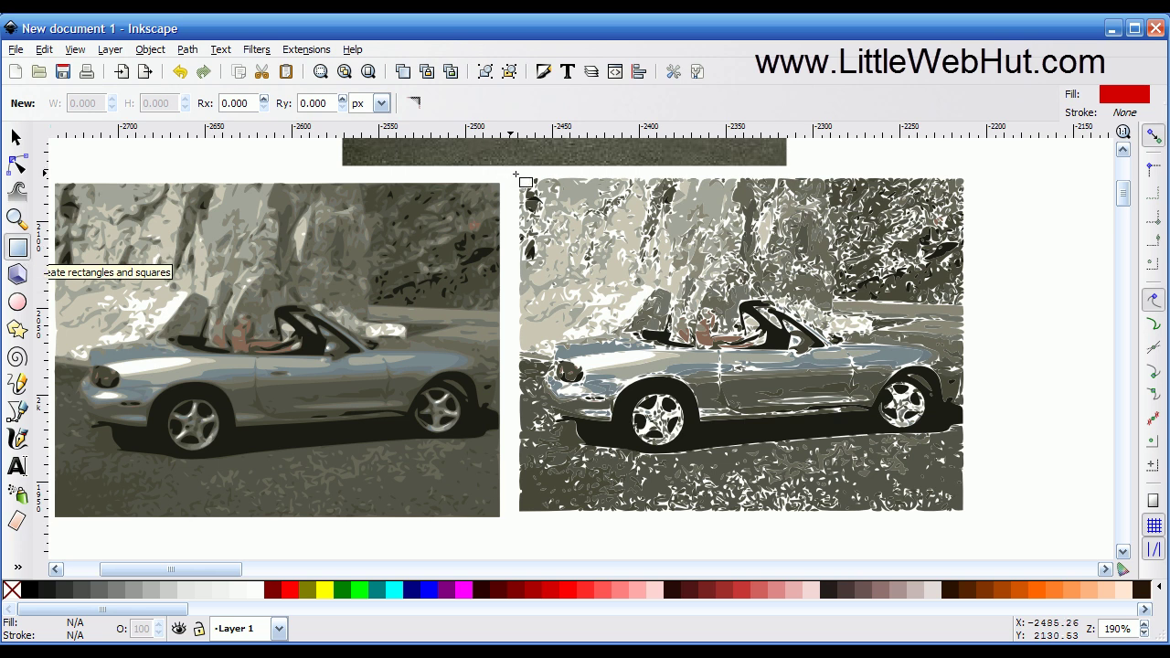
drag(515, 174, 967, 517)
click(17, 138)
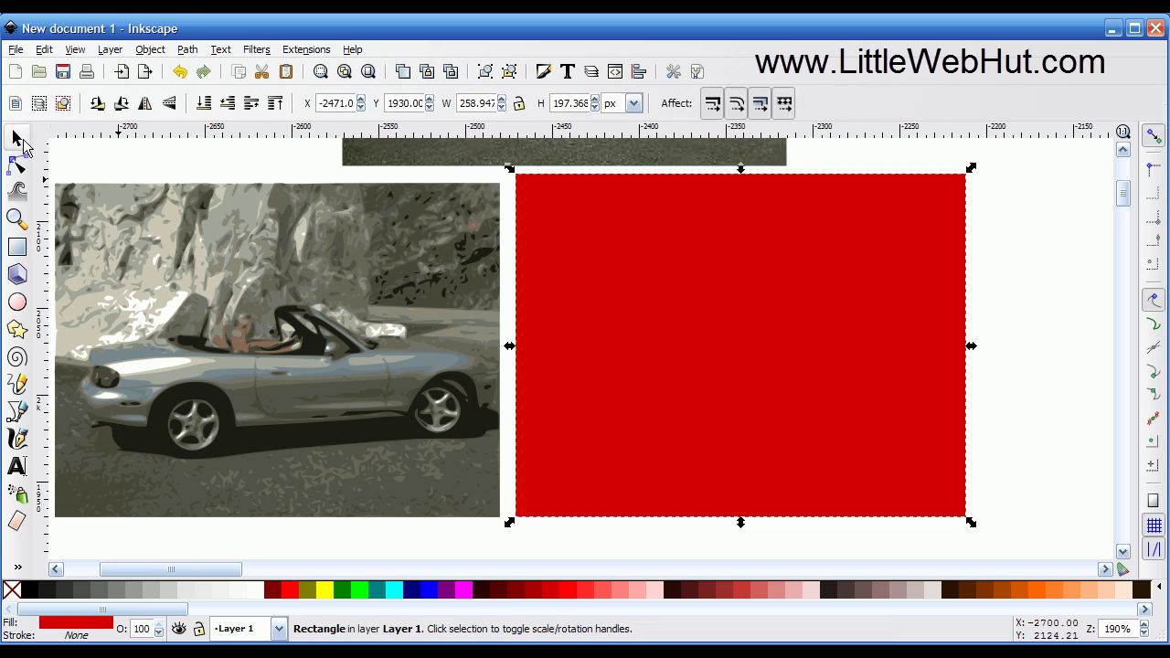
click(206, 106)
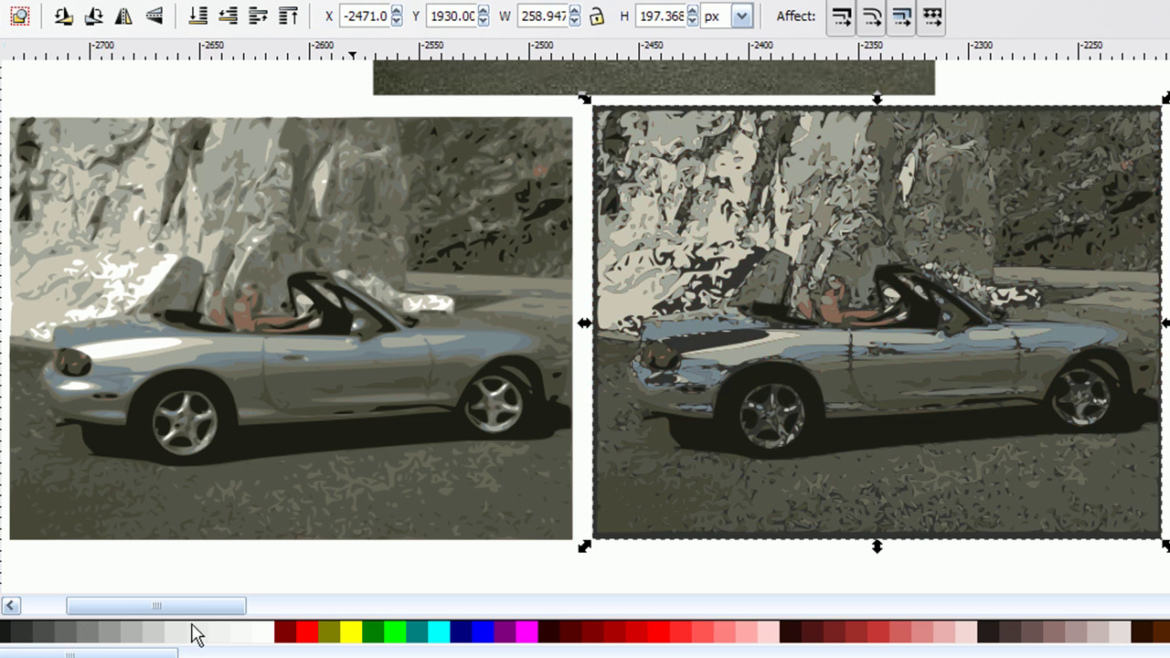
key(e)
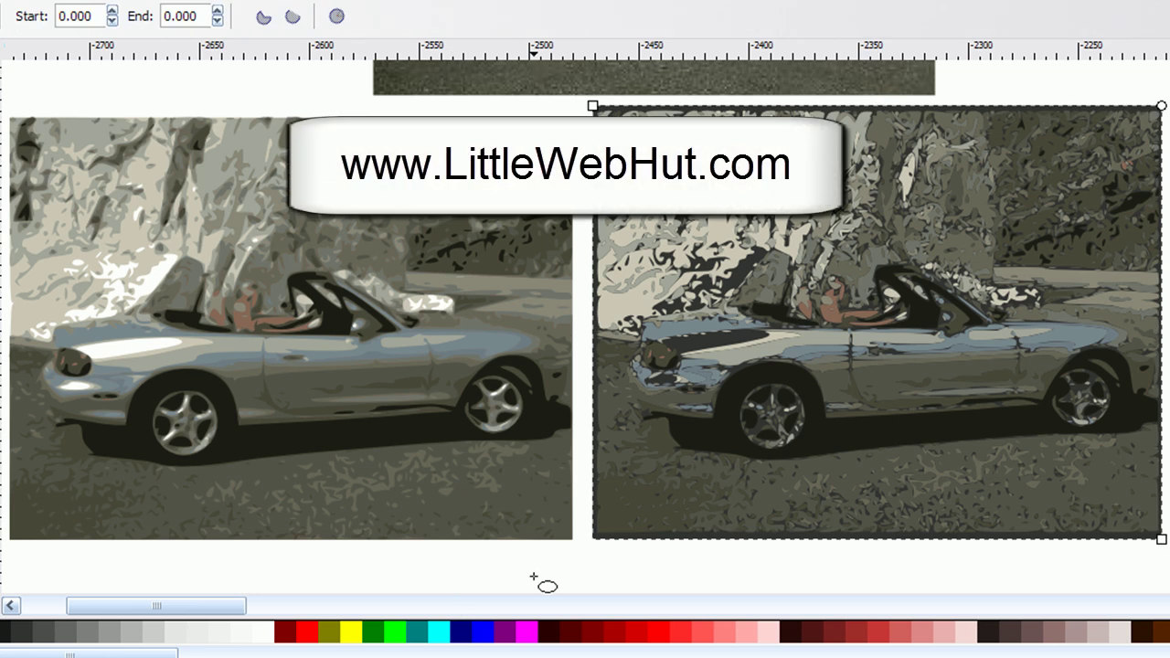